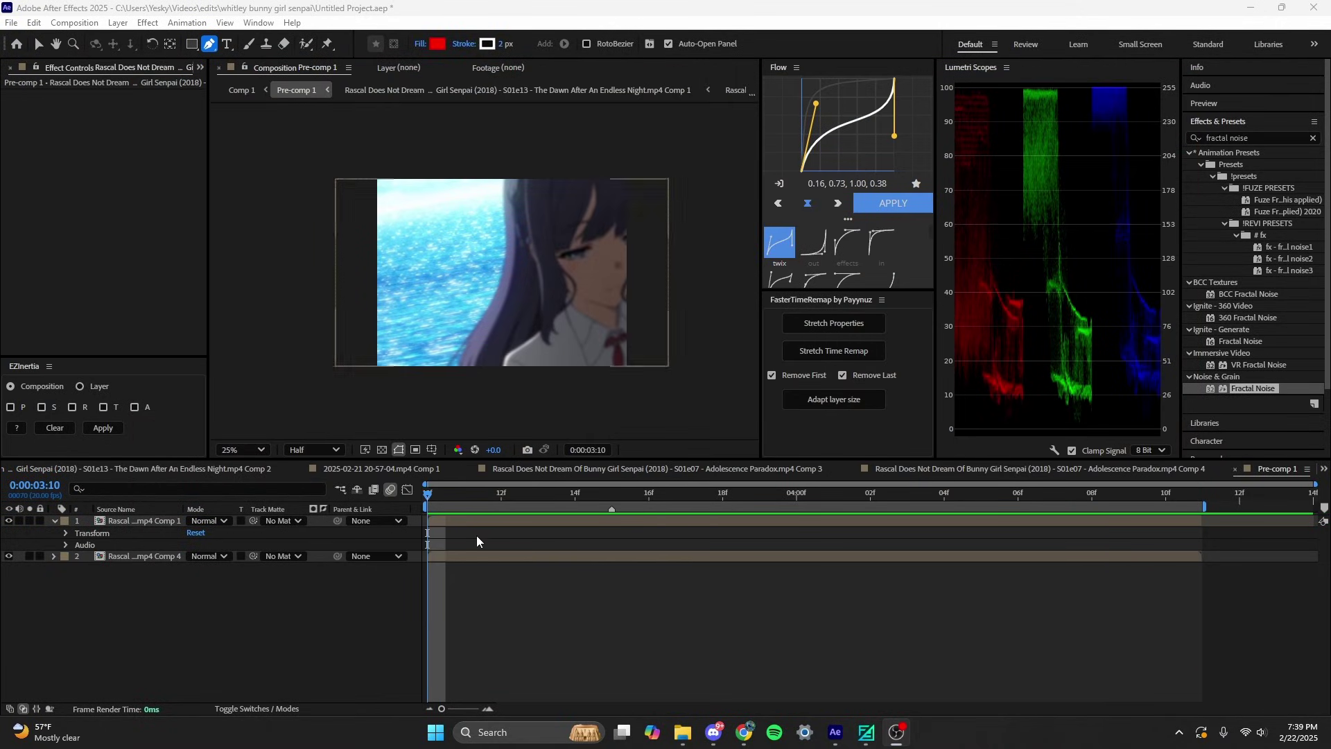
Try later in-points for the top clip, then settle its start at 0:00:03:10
left_click(538, 492)
key("bracketleft")
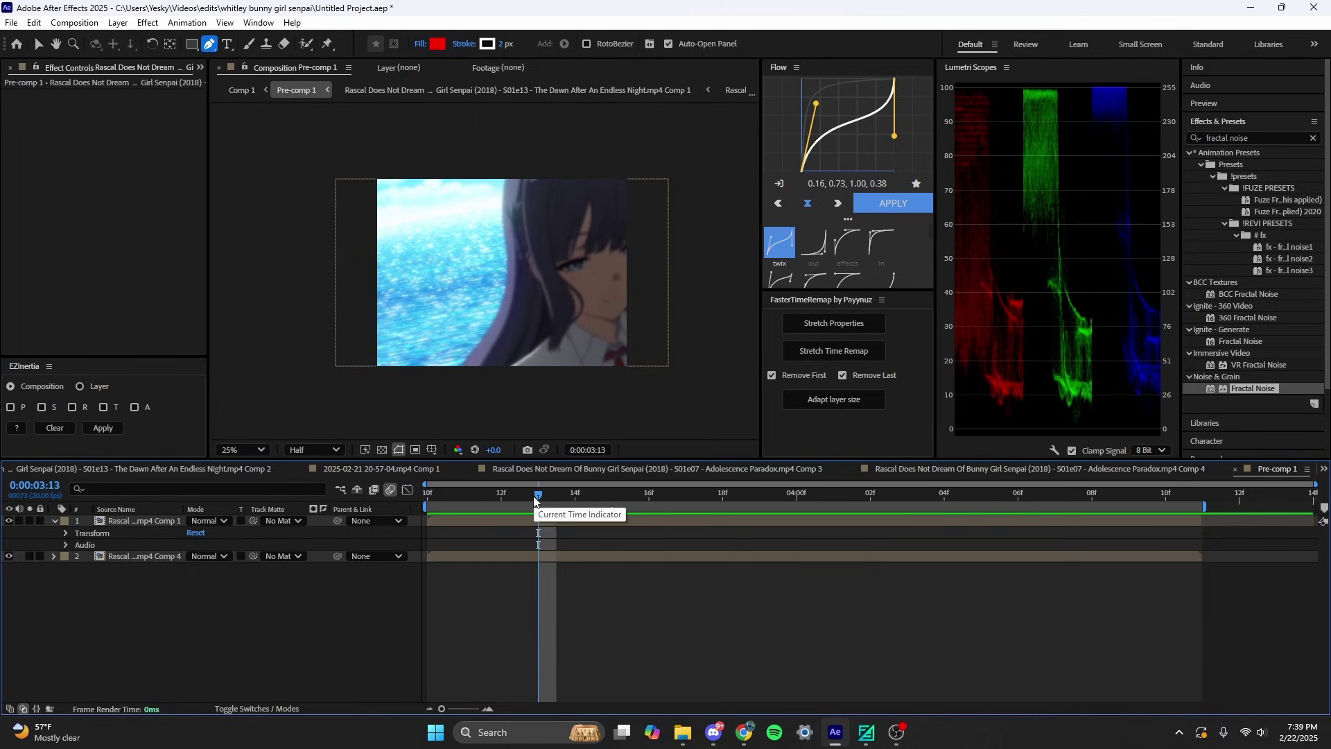
left_click_drag(540, 495, 797, 495)
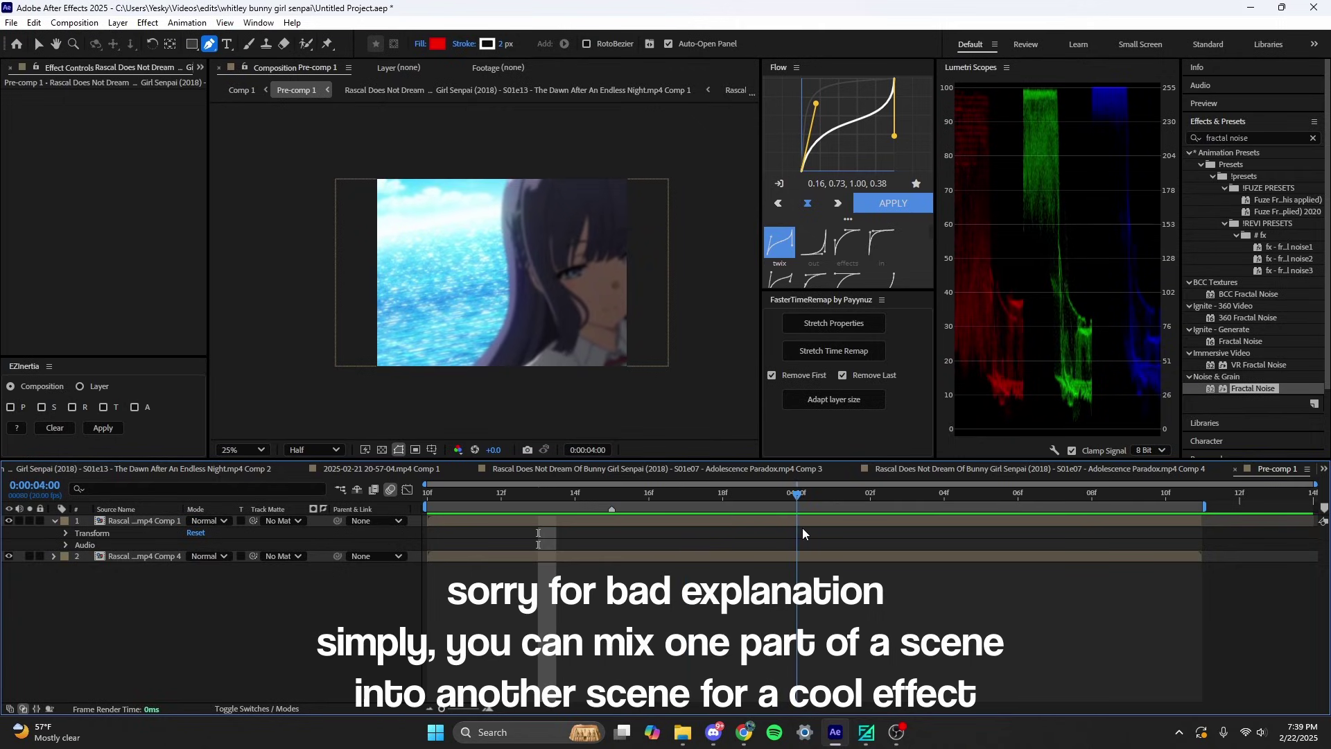
key("bracketleft")
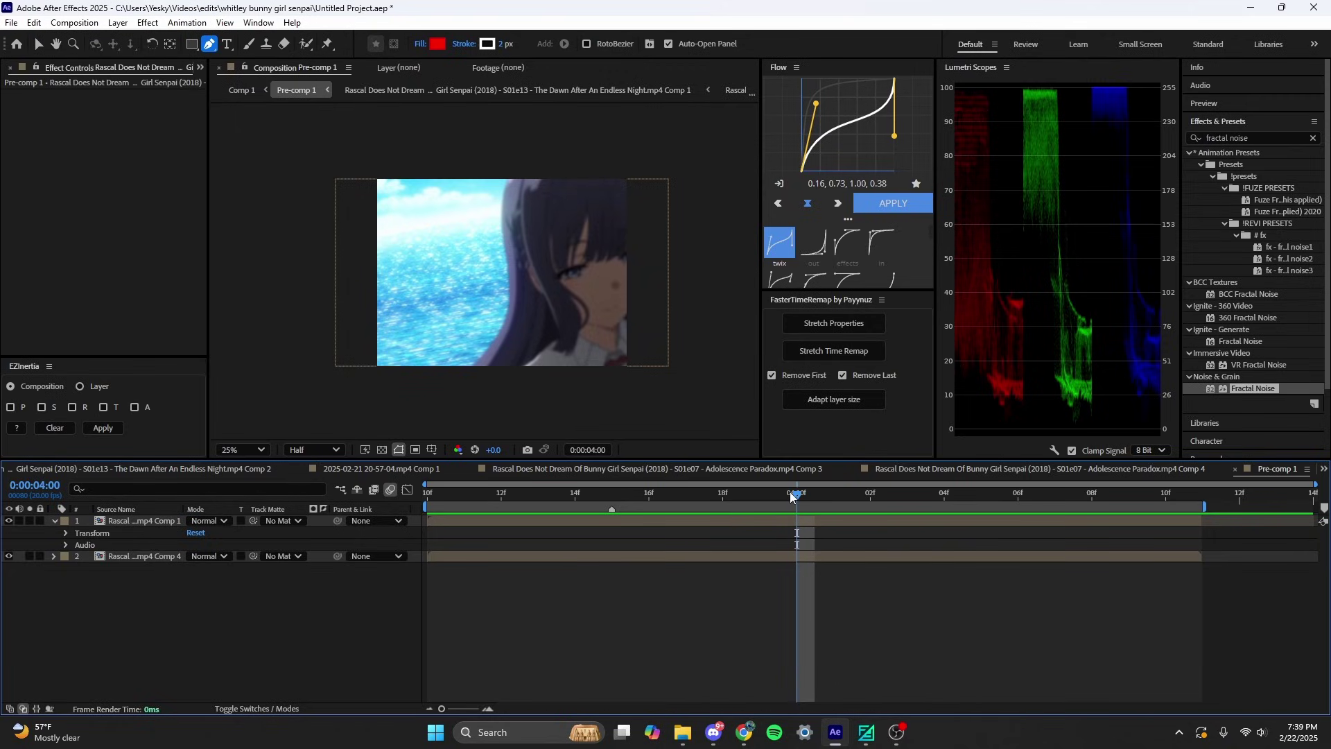
left_click_drag(795, 496, 427, 499)
key("bracketleft")
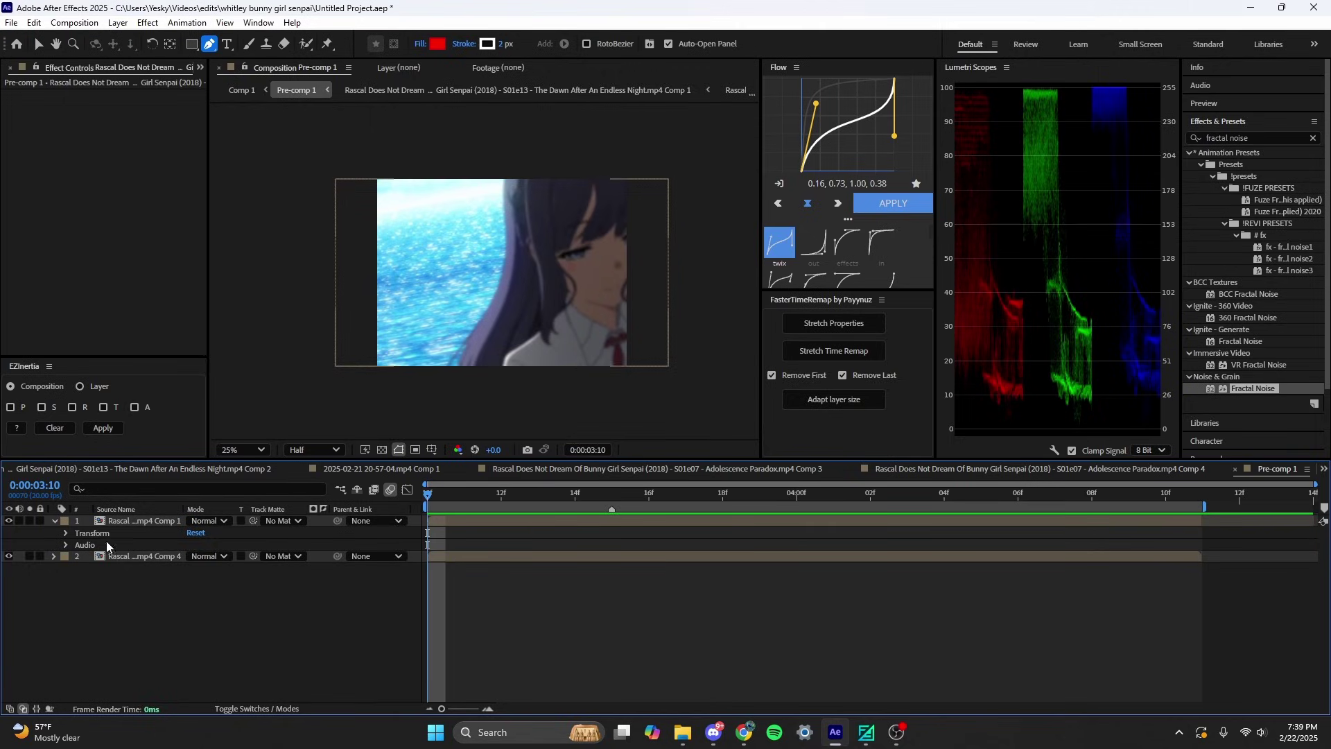
Toggle the top clip at 0:00:03:15 to compare scenes, then return to 0:00:03:10
key("Page_Down")
key("Page_Down")
key("Page_Down")
left_click(9, 521)
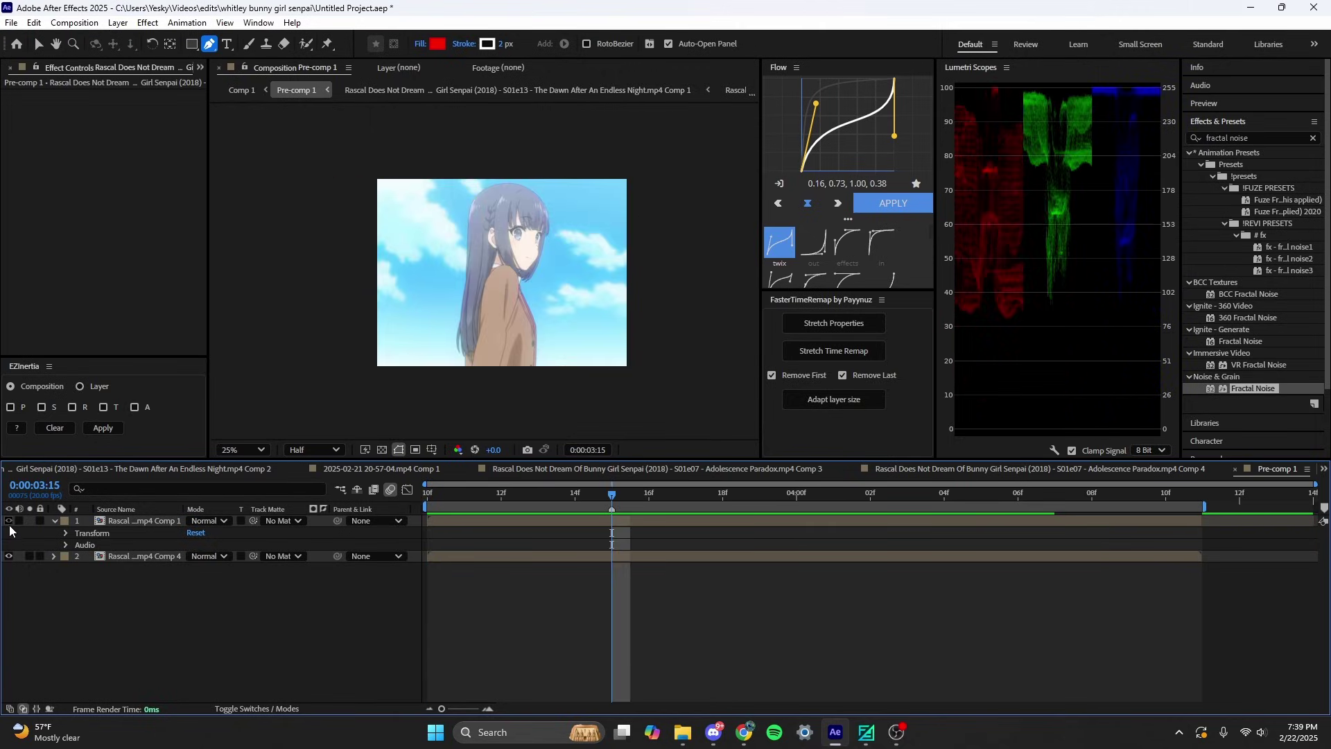
left_click(9, 519)
key("Home")
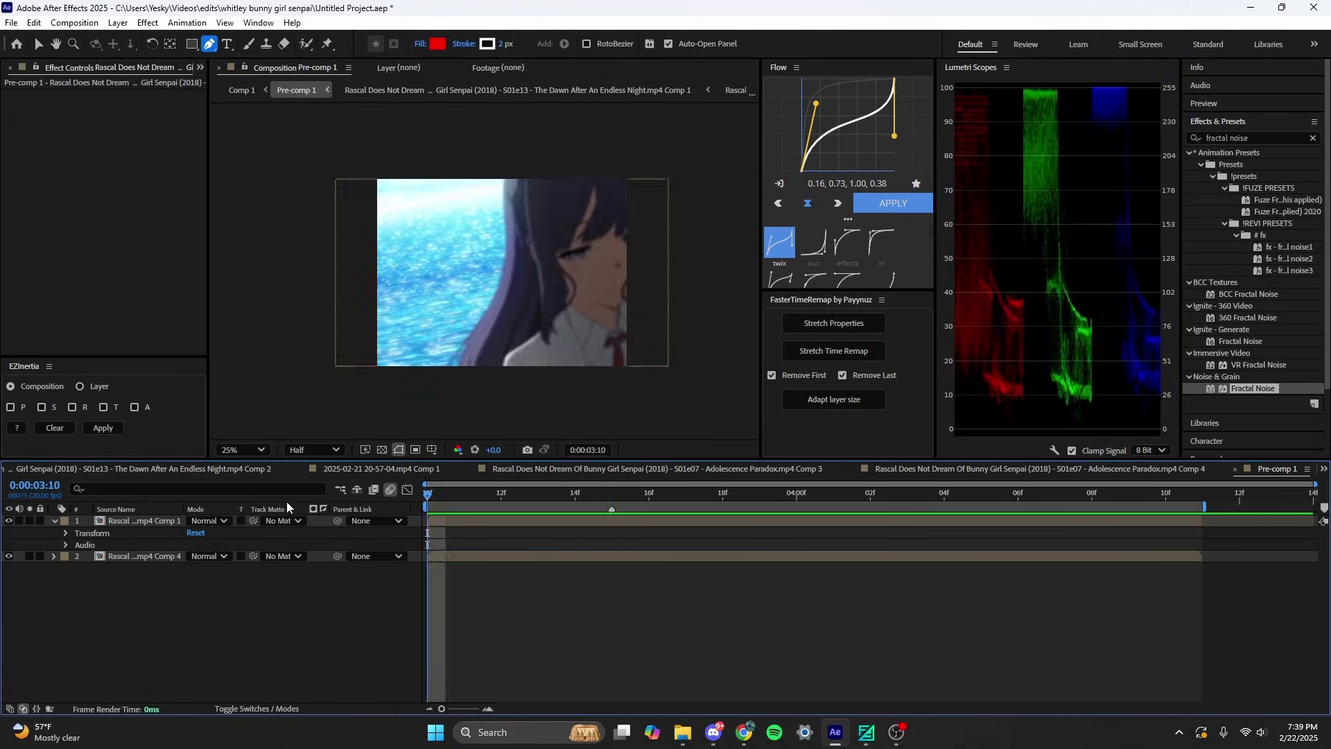
Add a new black solid layer and start a quick effect search
right_click(569, 597)
left_click(783, 459)
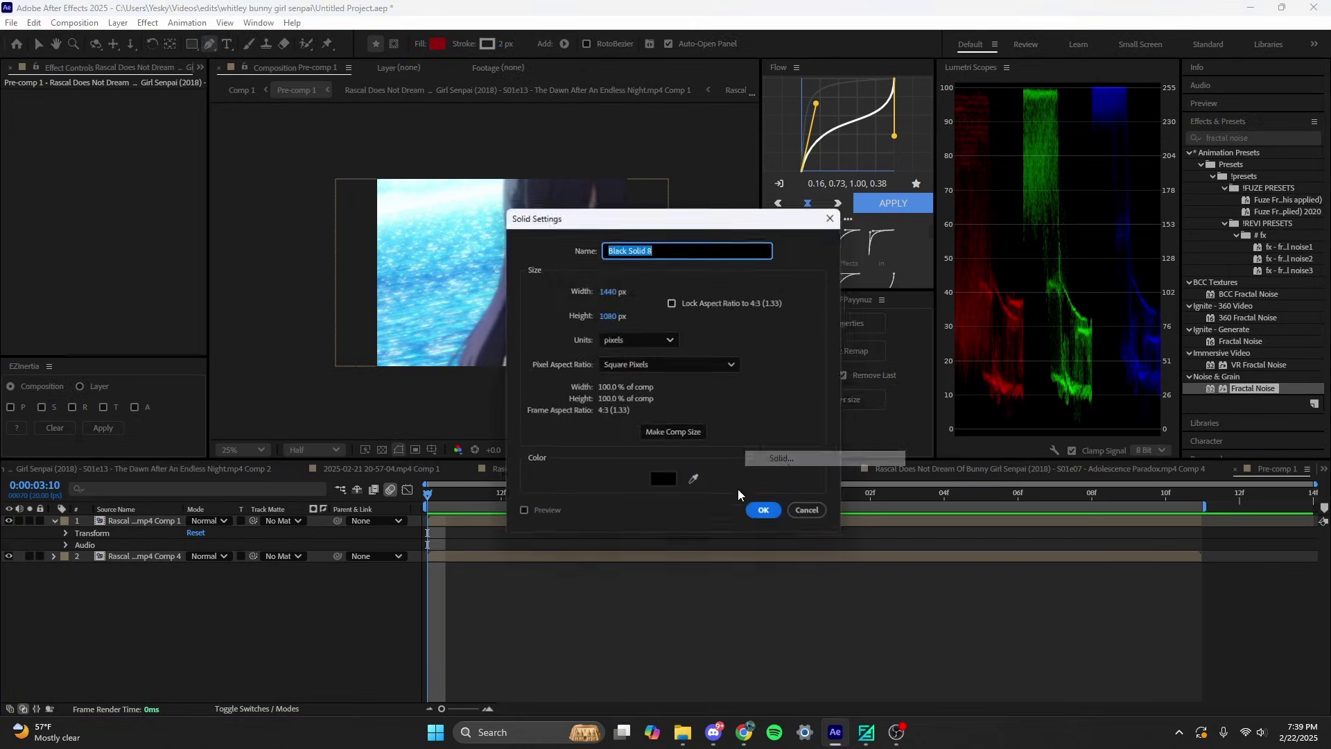
left_click(767, 513)
key("ctrl+space")
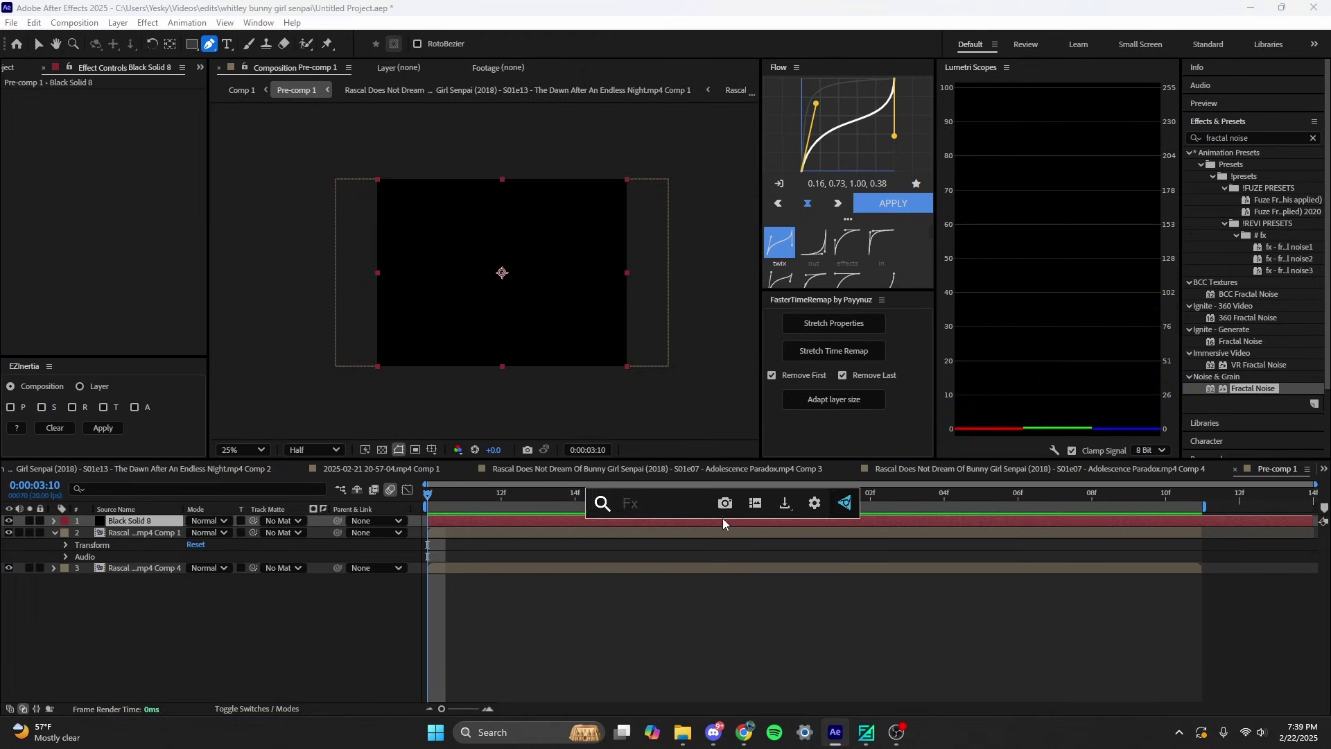
type("fractal")
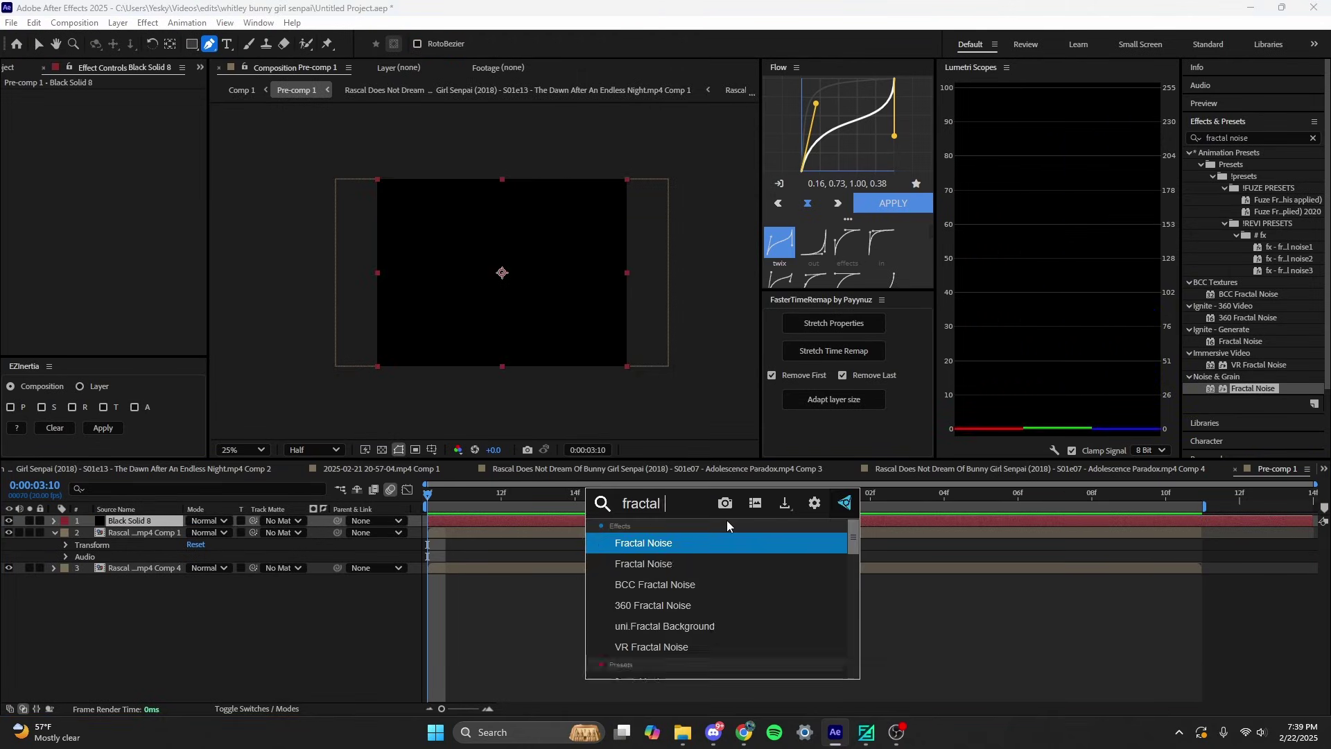
type(" noise")
Apply Fractal Noise to the black solid and fit the composition in the viewer
key("Down")
key("Return")
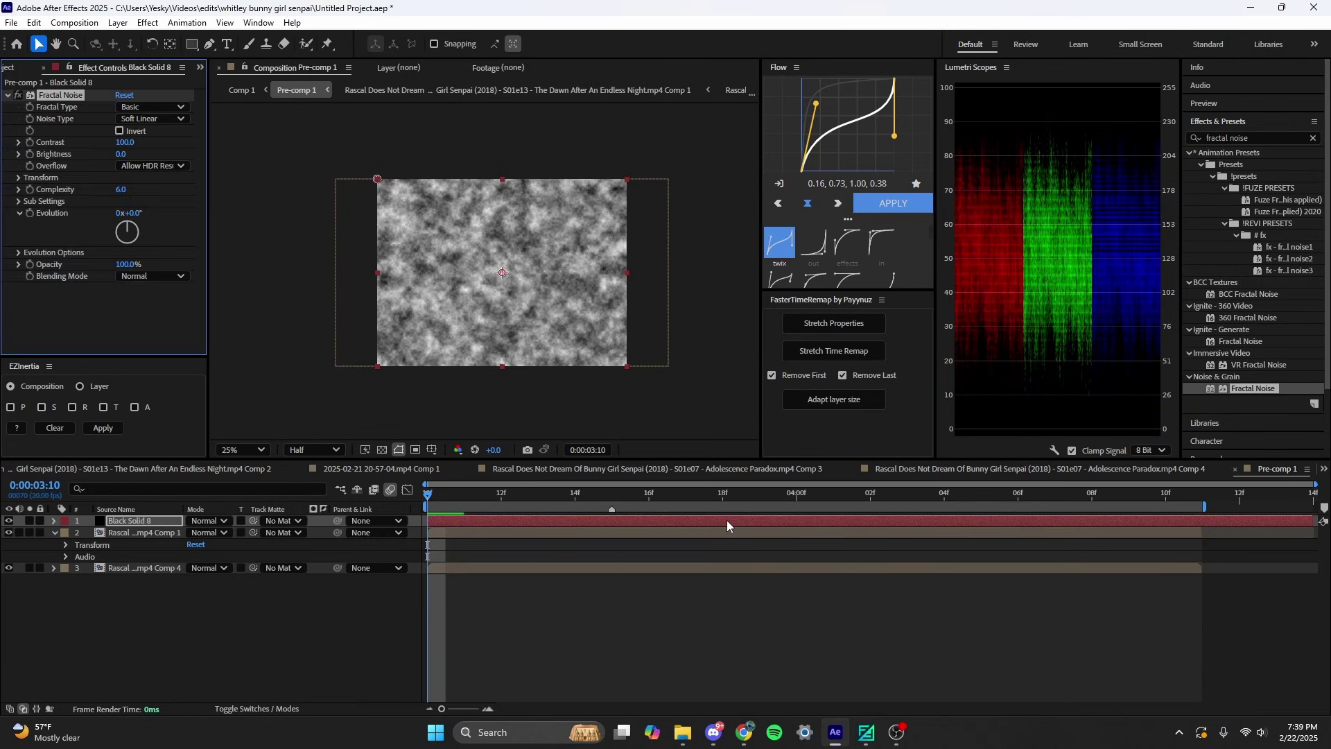
left_click(242, 450)
left_click(249, 203)
Set Fractal Type to Dynamic and Noise Type to Spline
left_click(153, 106)
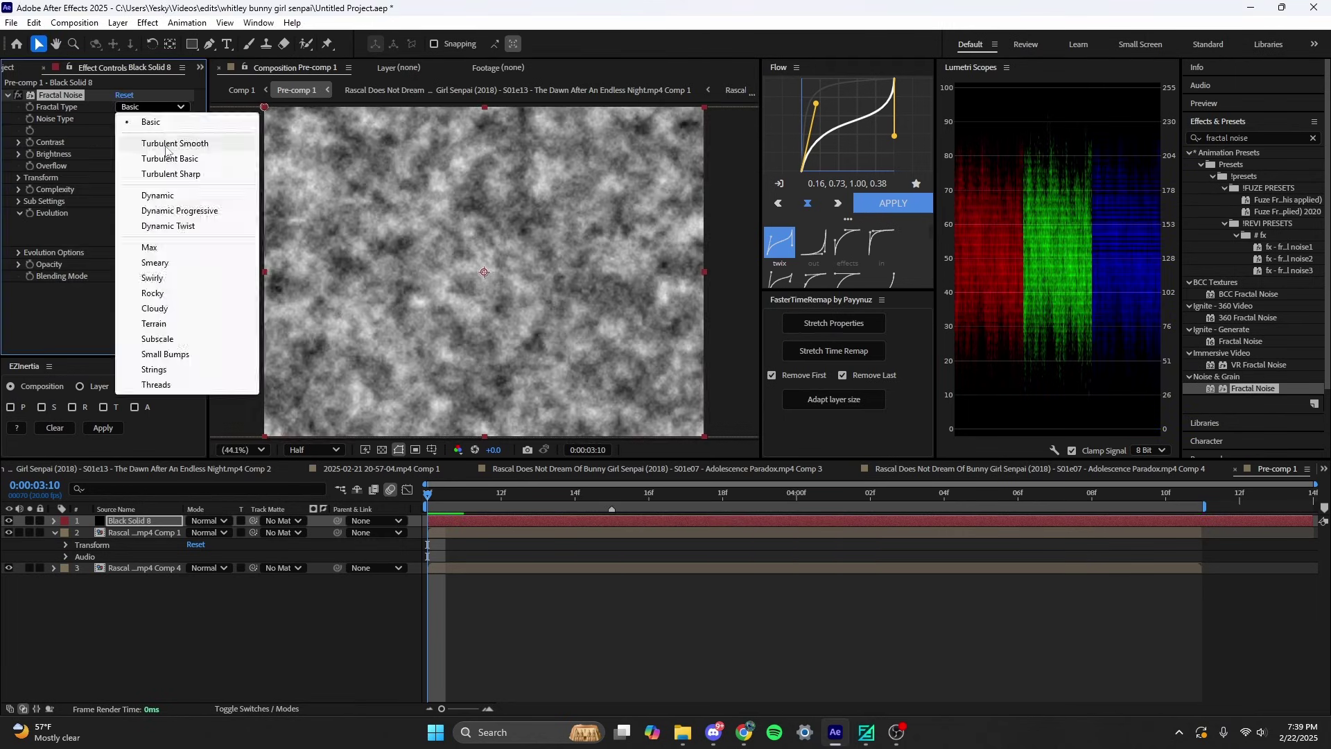
left_click(158, 195)
left_click(153, 120)
left_click(151, 179)
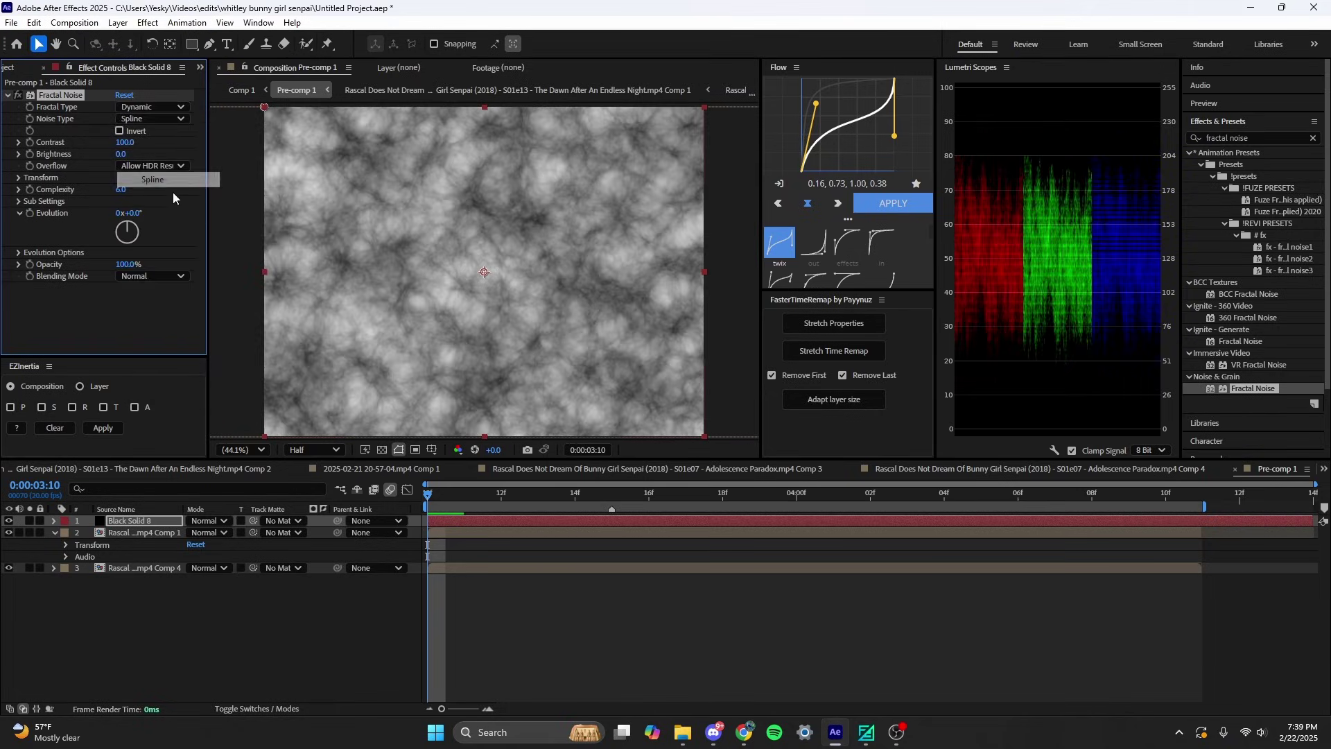
Enlarge the noise Transform scale to about 538
left_click(17, 176)
left_click_drag(124, 213, 460, 228)
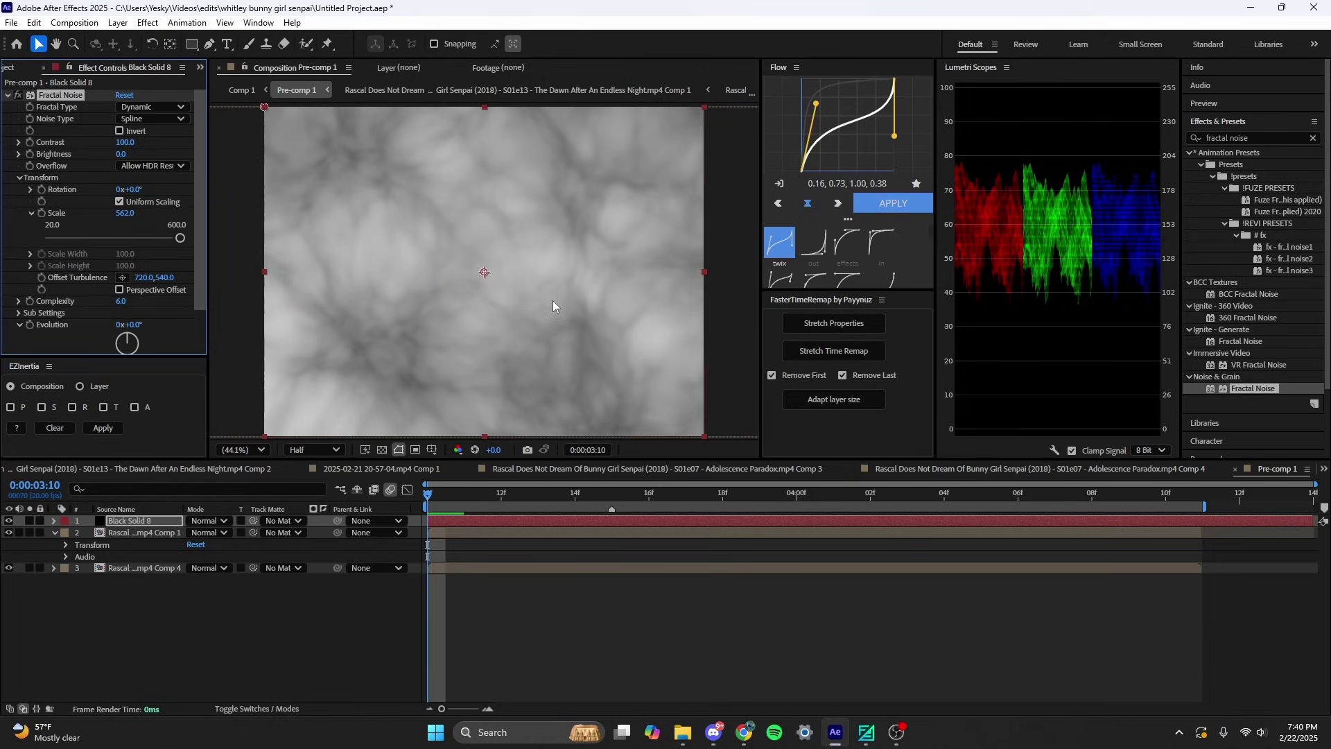
scroll(553, 301, "up", 1)
mouse_move(127, 213)
left_mouse_down()
mouse_move(142, 226)
mouse_move(71, 238)
mouse_move(177, 237)
left_mouse_up()
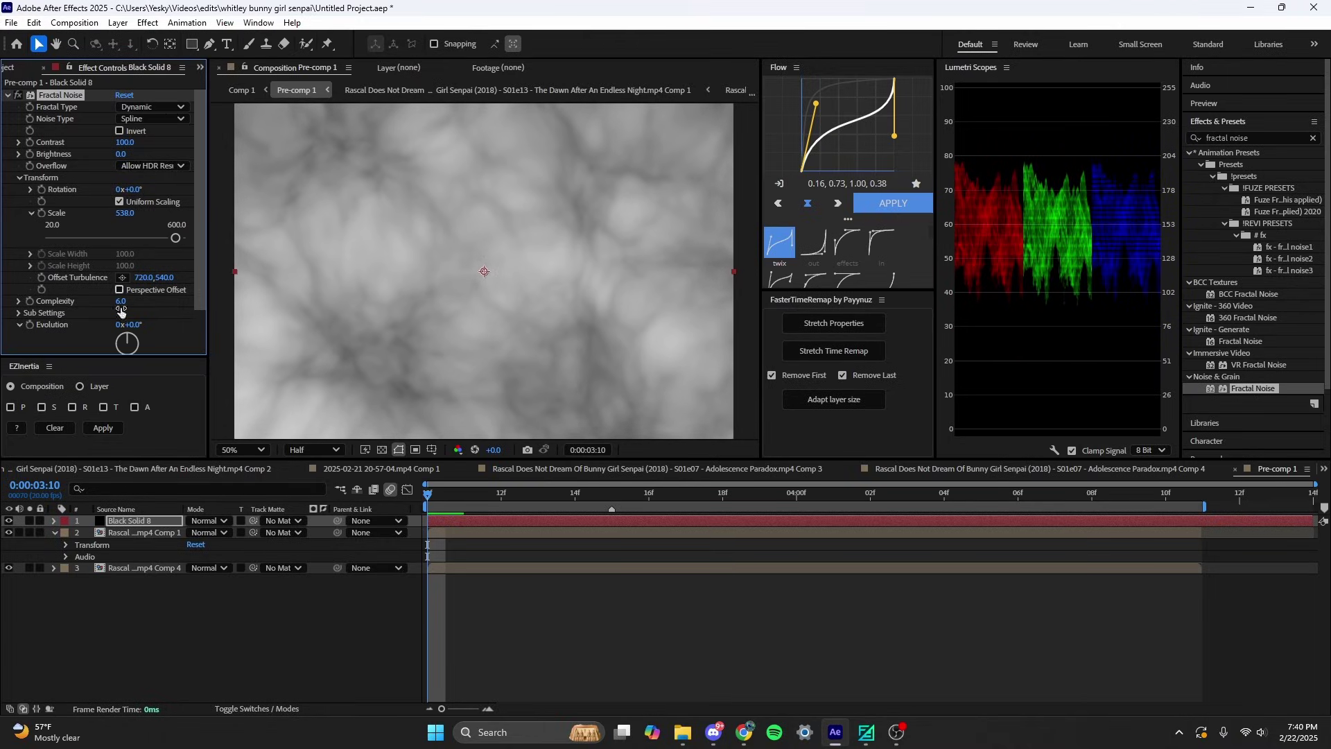
Keyframe Evolution at 0° on 0:00:03:10 and 212° on 0:00:04:10
left_click(32, 324)
left_click(54, 520)
left_click(77, 544)
scroll(562, 573, "down", 3)
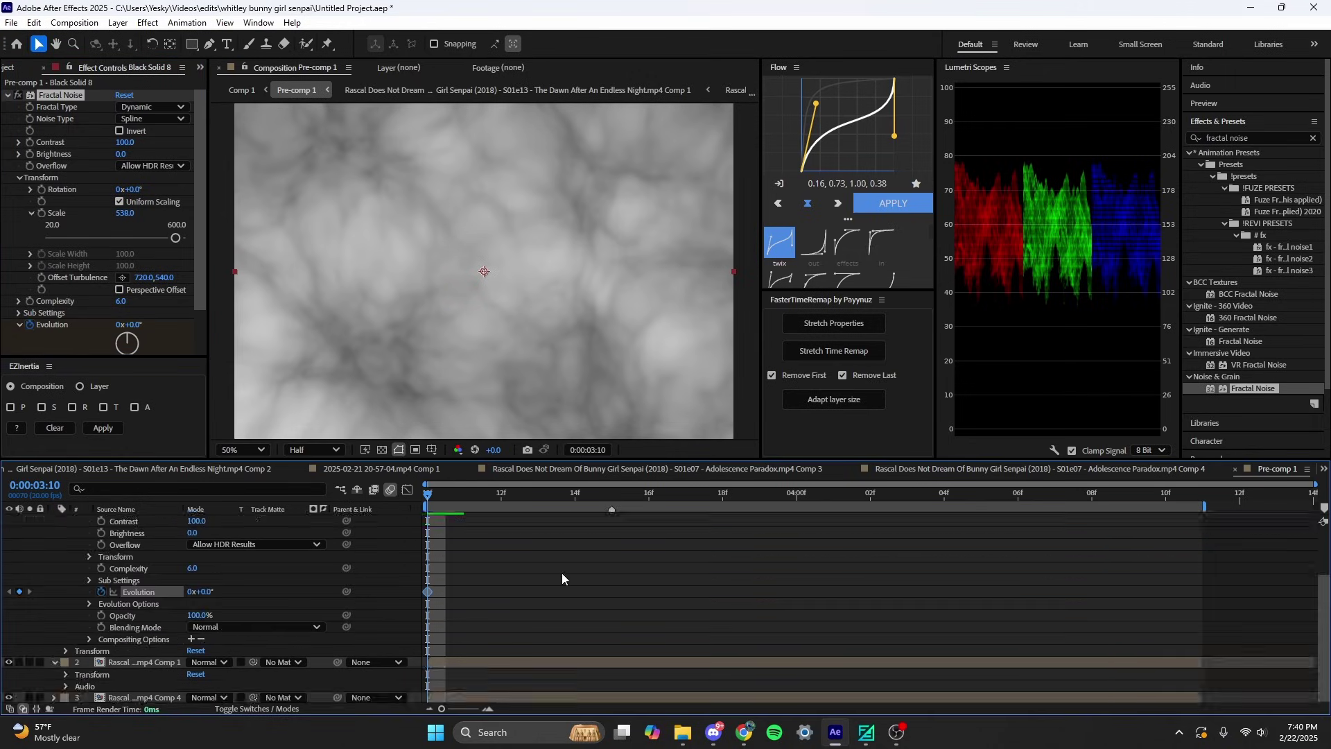
left_click(1166, 494)
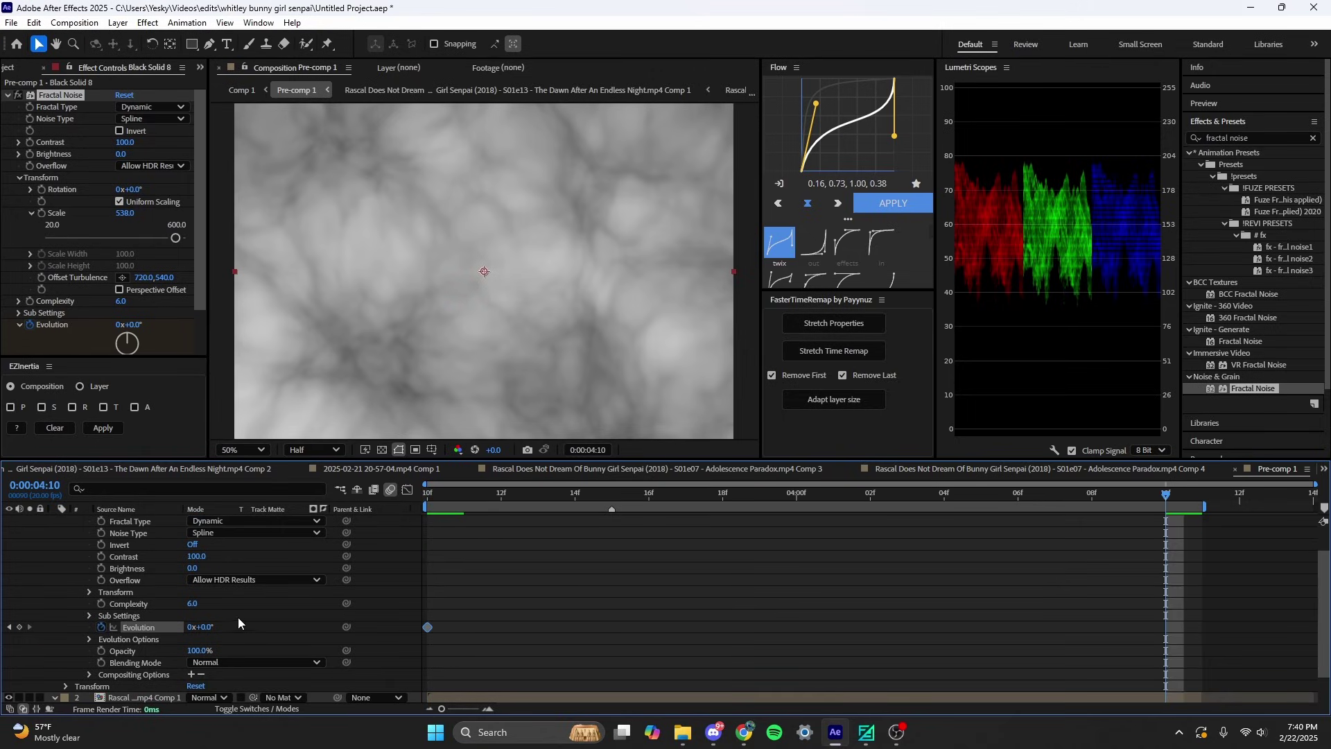
left_click_drag(205, 628, 371, 622)
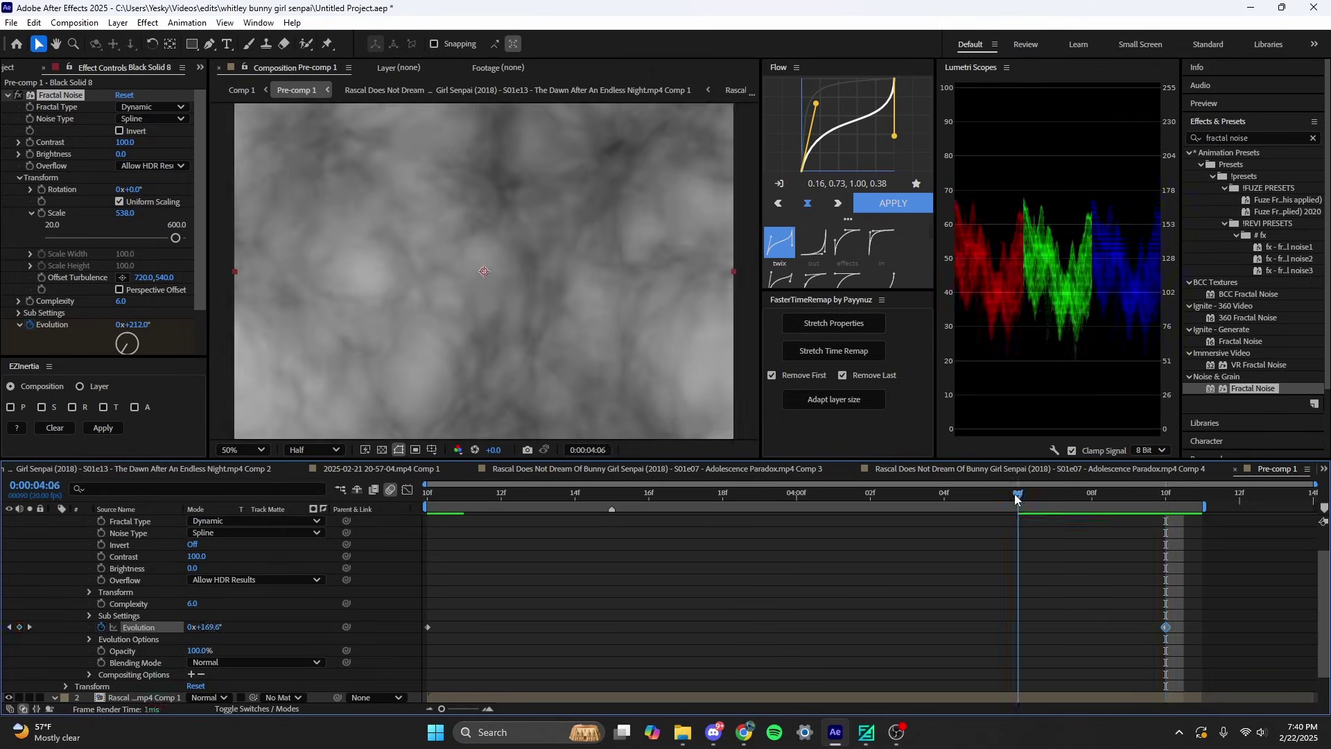
Play the Evolution animation from the transition start as a preview
left_click_drag(1165, 495, 427, 497)
key("space")
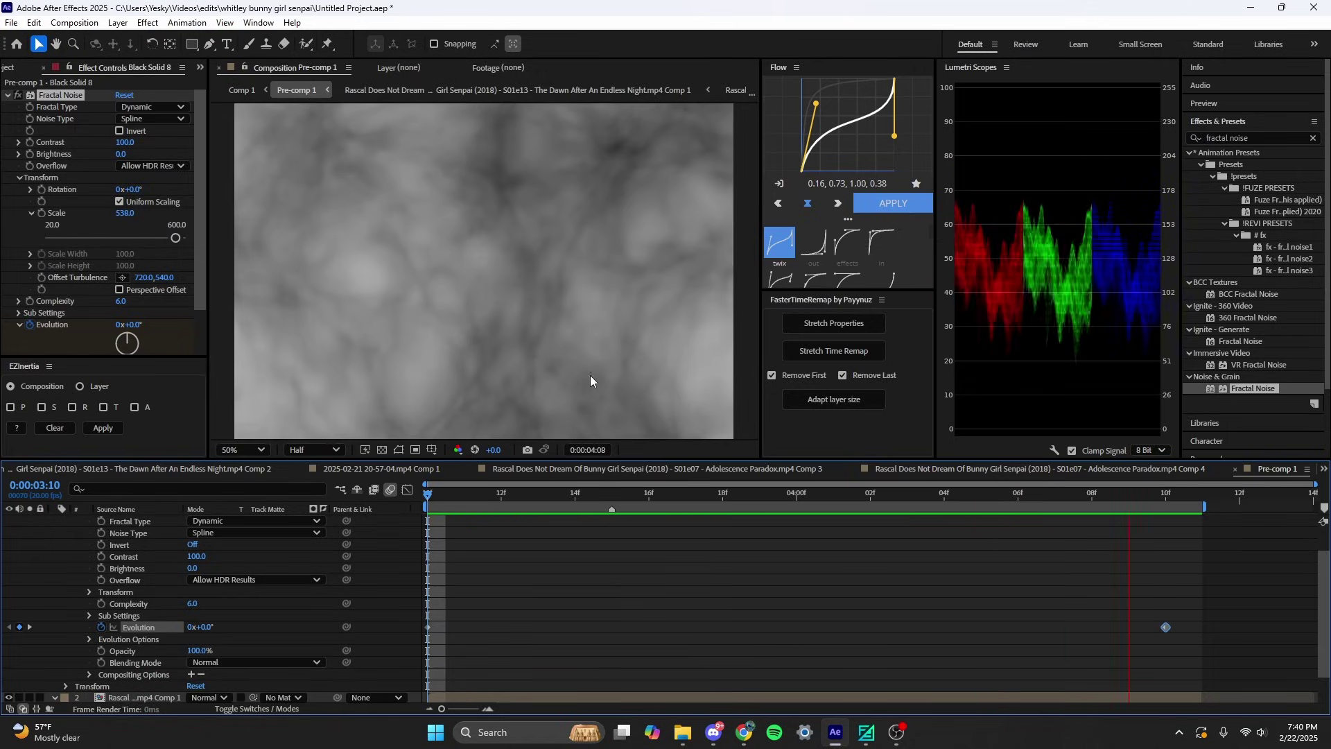
key("space")
scroll(320, 533, "up", 1)
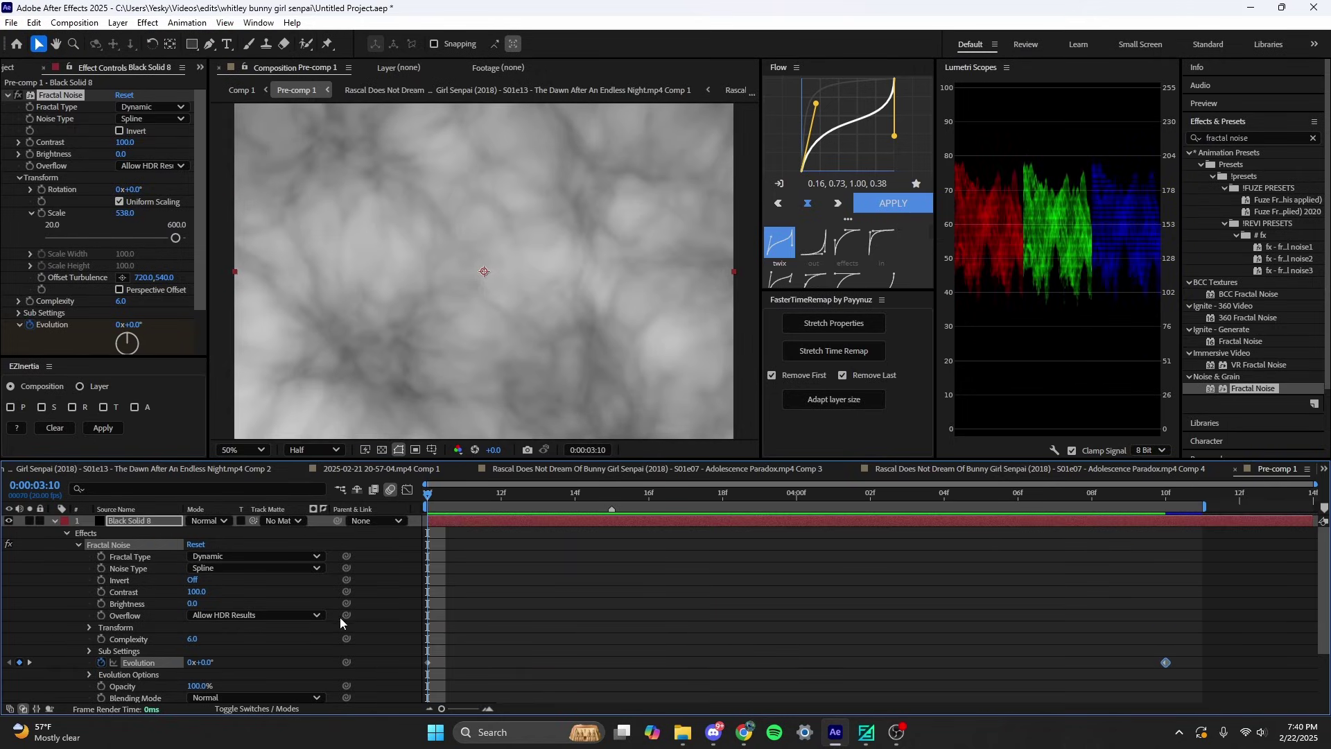
Keyframe Brightness high (white noise) at the start and low (dark) at 0:00:04:10
left_click(174, 602)
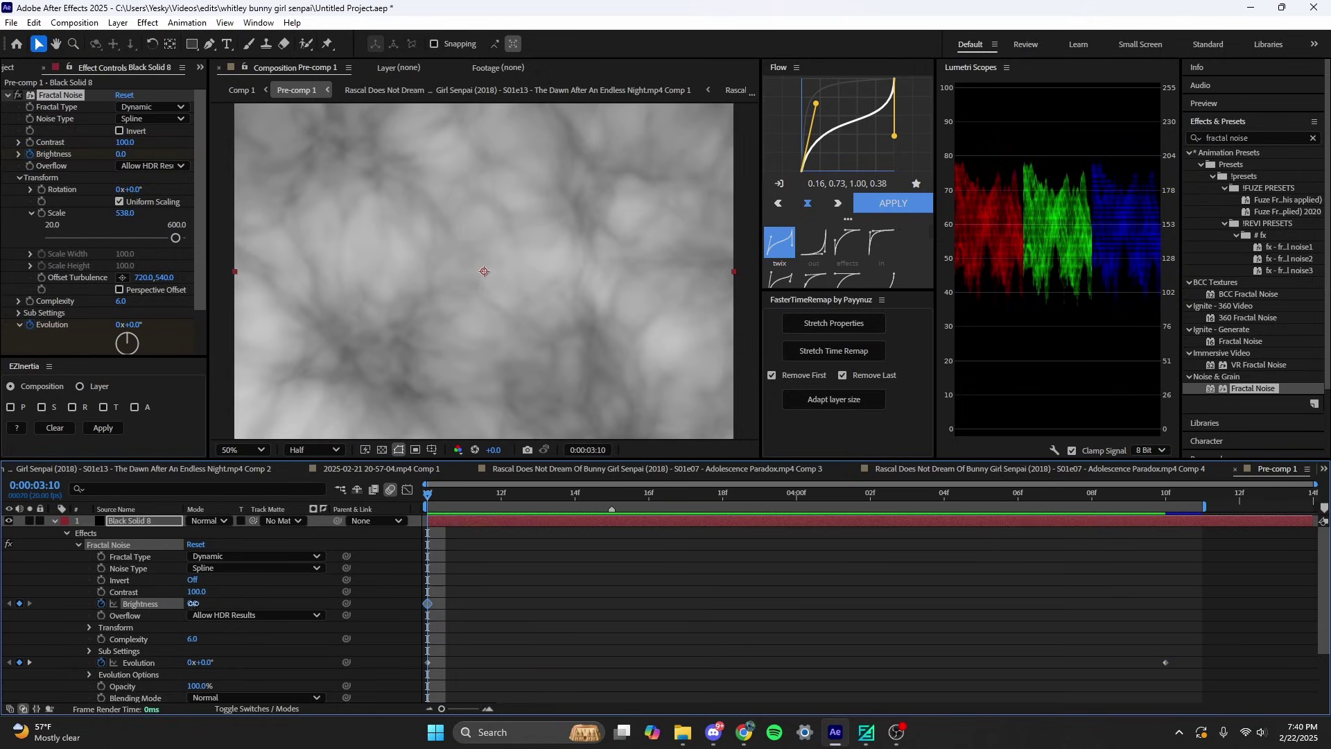
left_click_drag(192, 603, 229, 598)
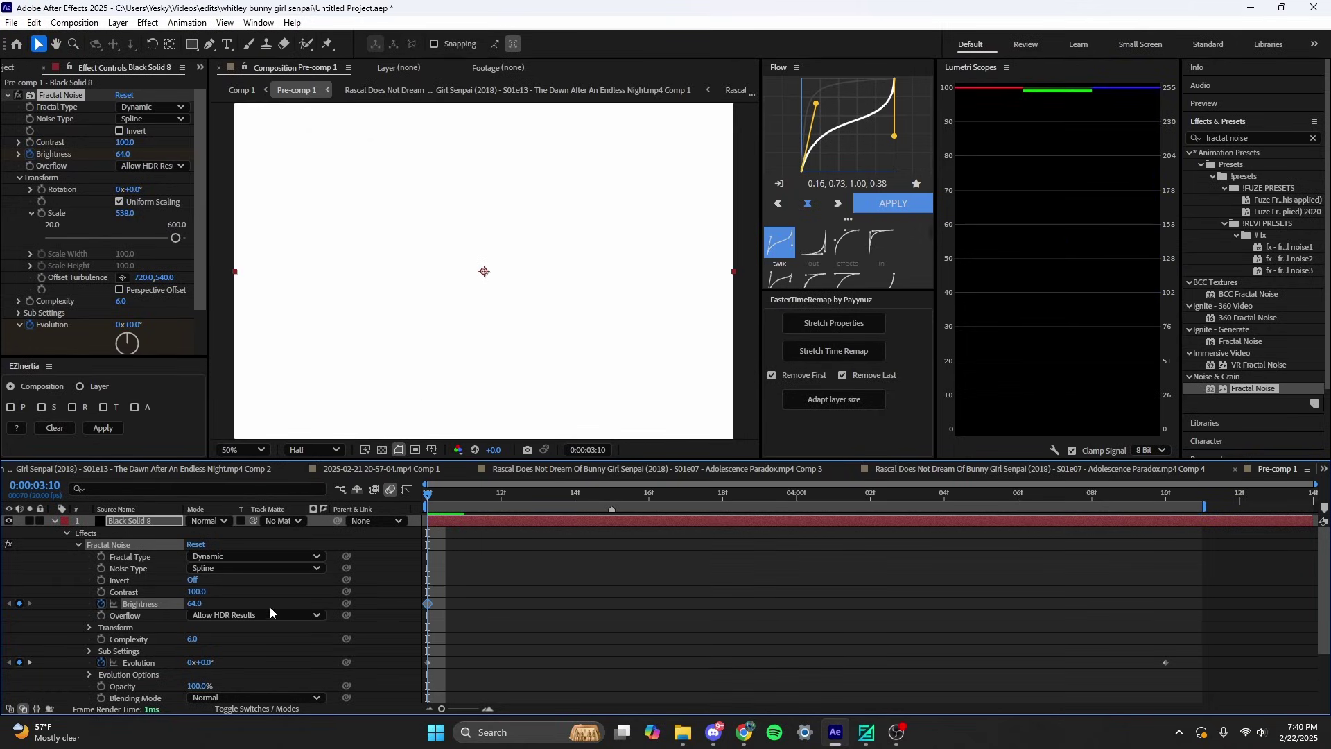
scroll(375, 315, "down", 1)
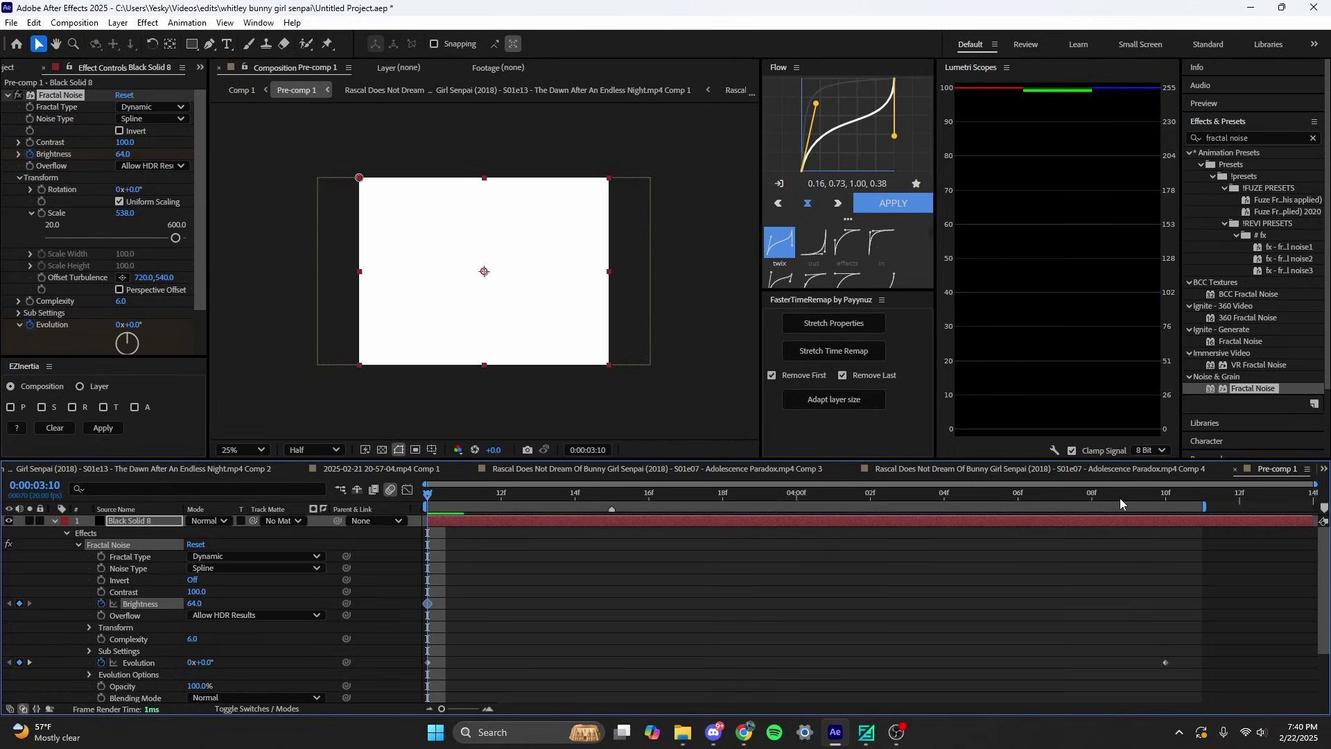
left_click(1165, 497)
left_click_drag(198, 603, 166, 624)
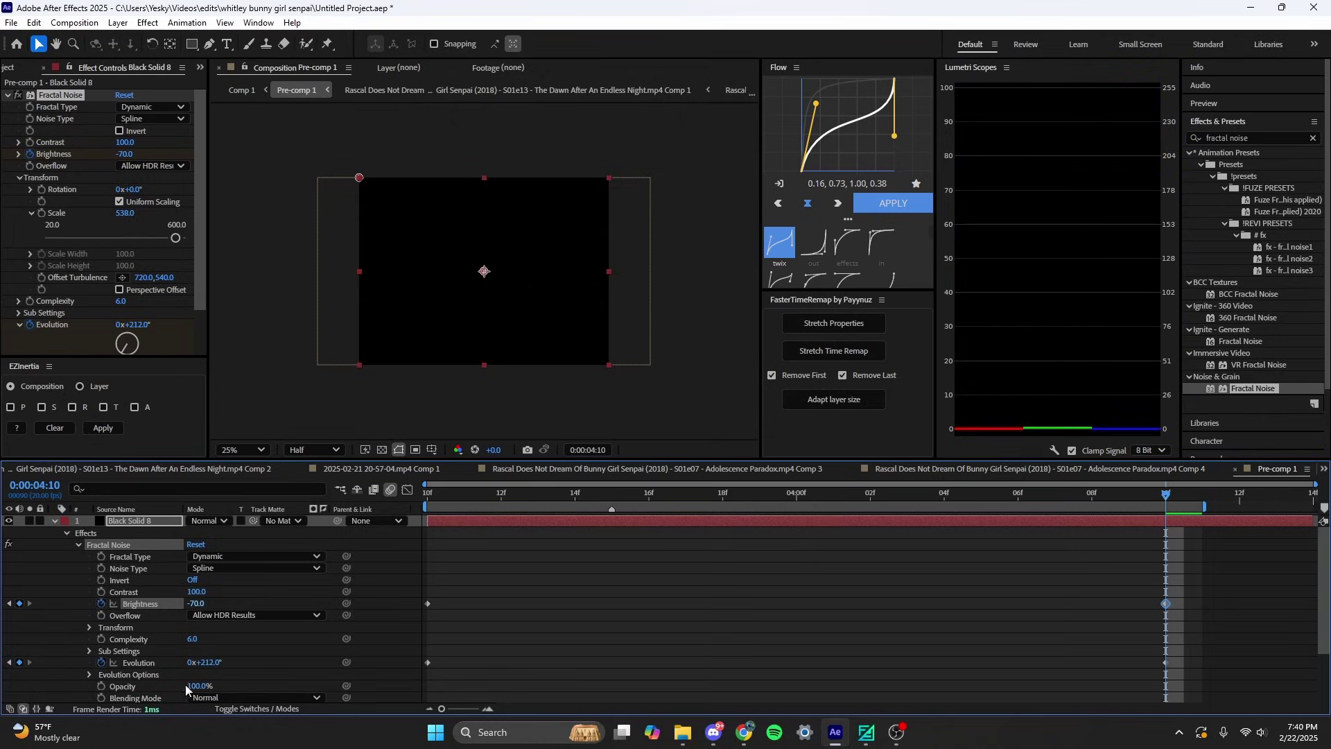
left_click_drag(1165, 497, 427, 499)
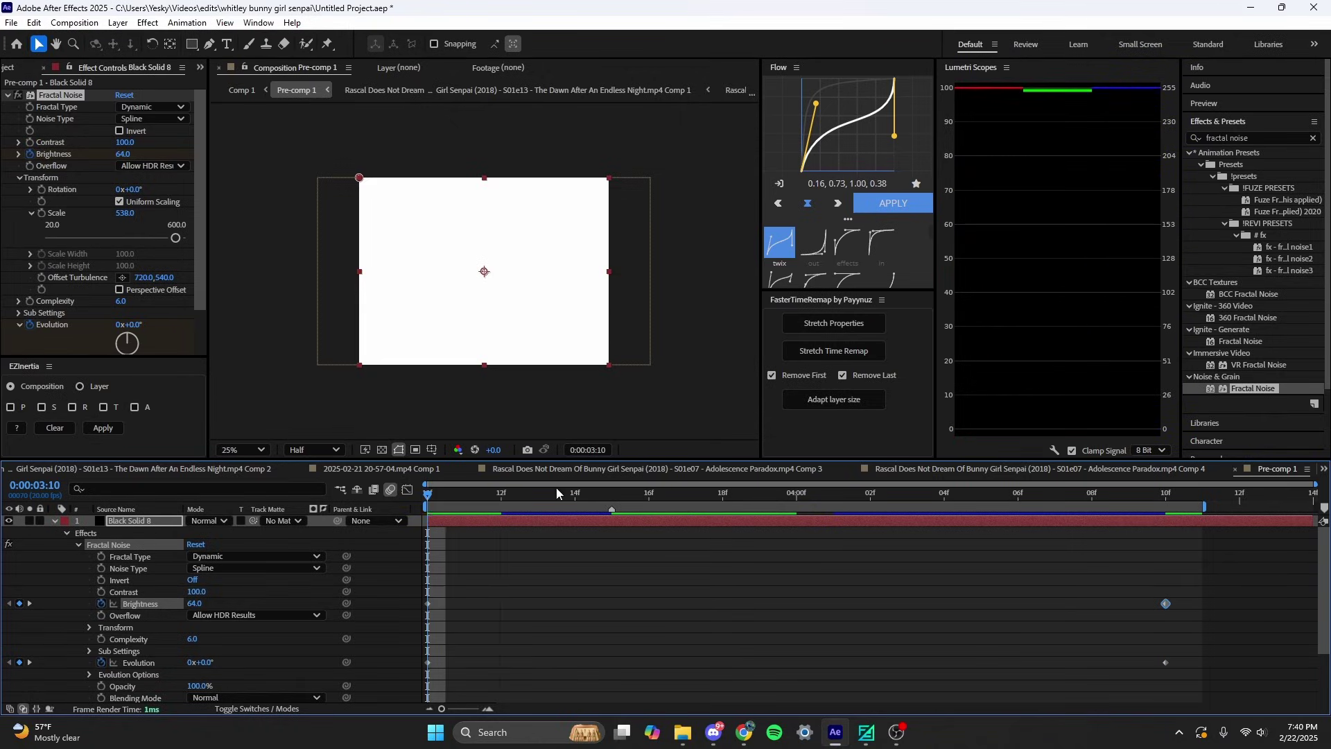
Preview the fade, then darken the ending Brightness to about -71
left_click_drag(563, 492, 1143, 499)
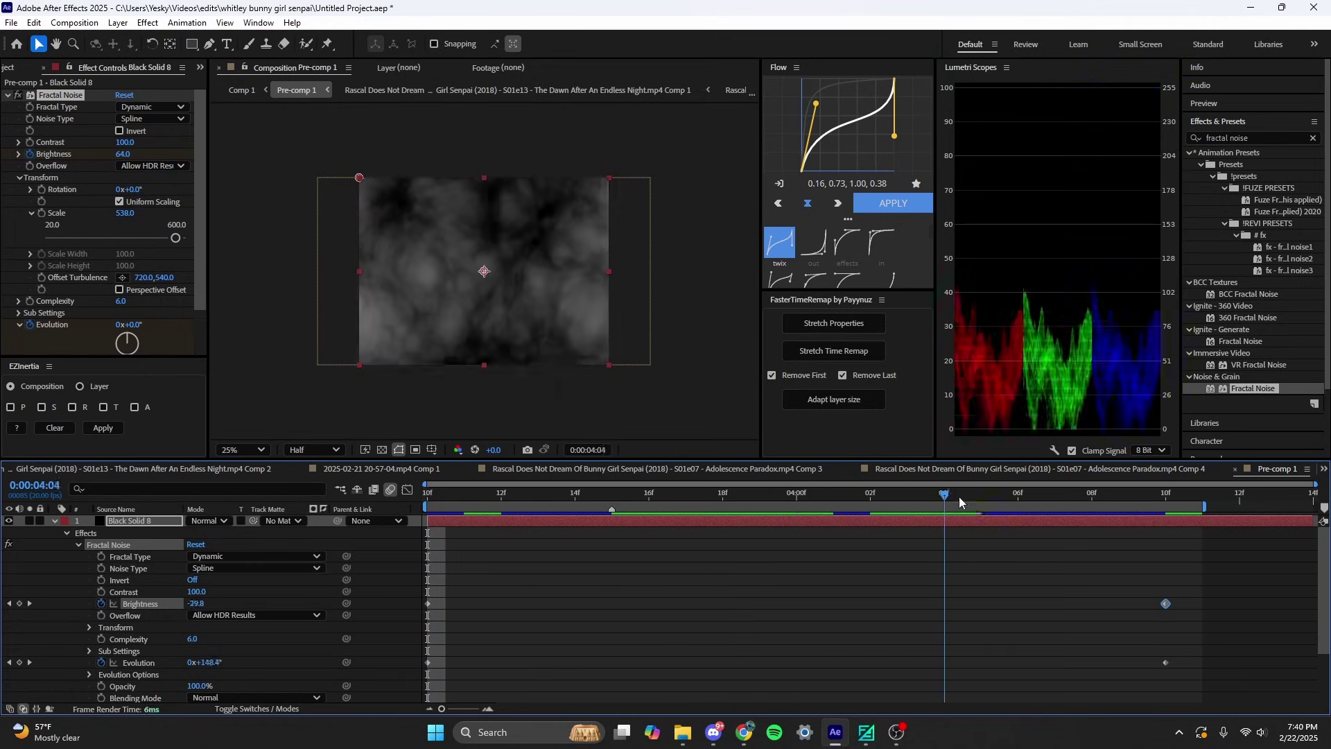
scroll(1135, 531, "down", 3)
scroll(1133, 558, "down", 2)
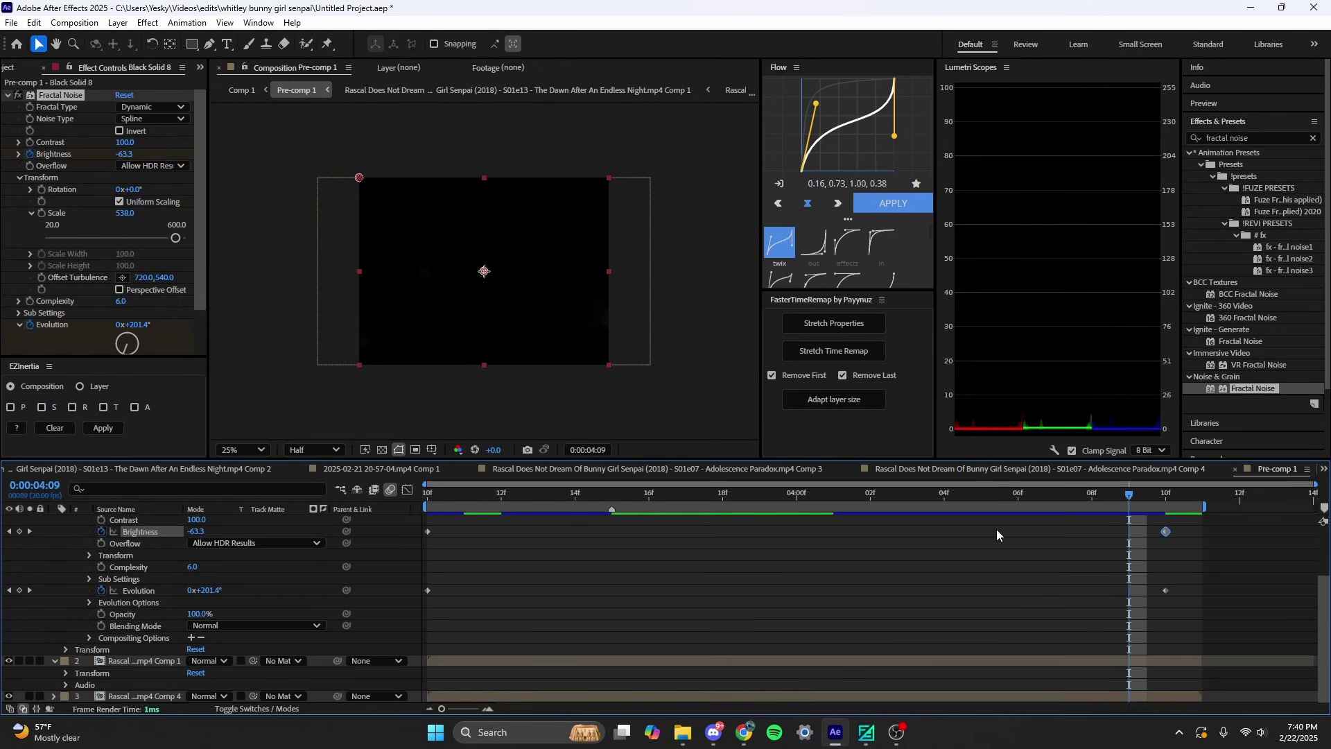
mouse_move(1129, 497)
left_mouse_down()
mouse_move(1018, 496)
mouse_move(1143, 516)
left_mouse_up()
key("Page_Down")
left_click_drag(126, 154, 145, 155)
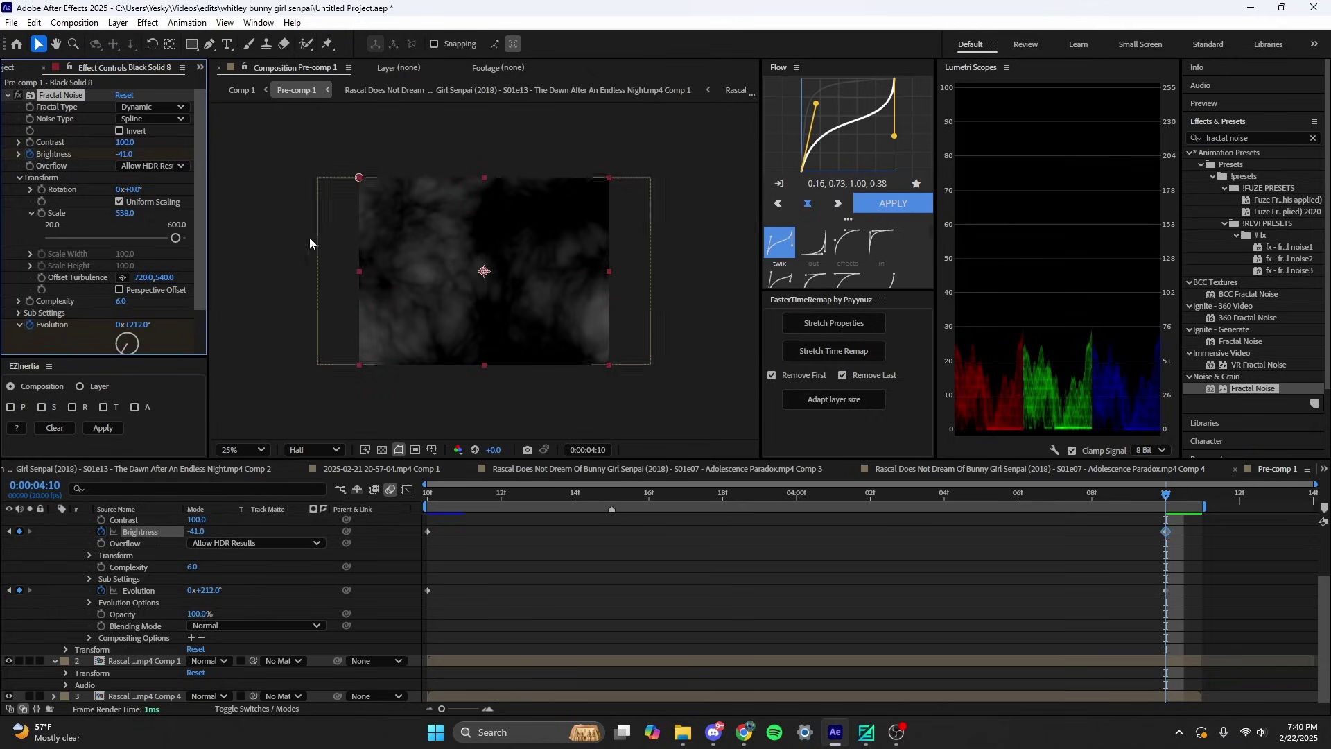
left_click_drag(123, 154, 118, 157)
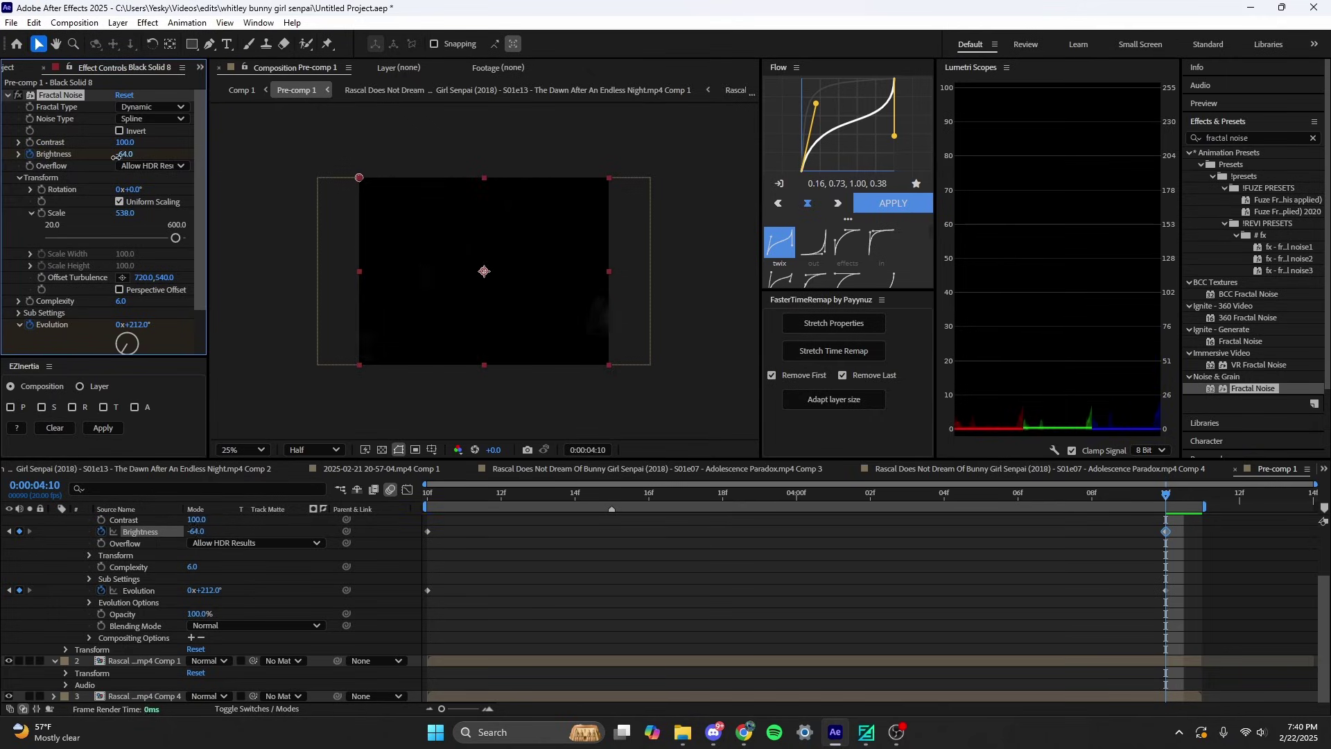
Return to the transition start and step through the animated noise
left_click(1147, 534)
left_click_drag(1164, 494, 426, 494)
left_click(391, 490)
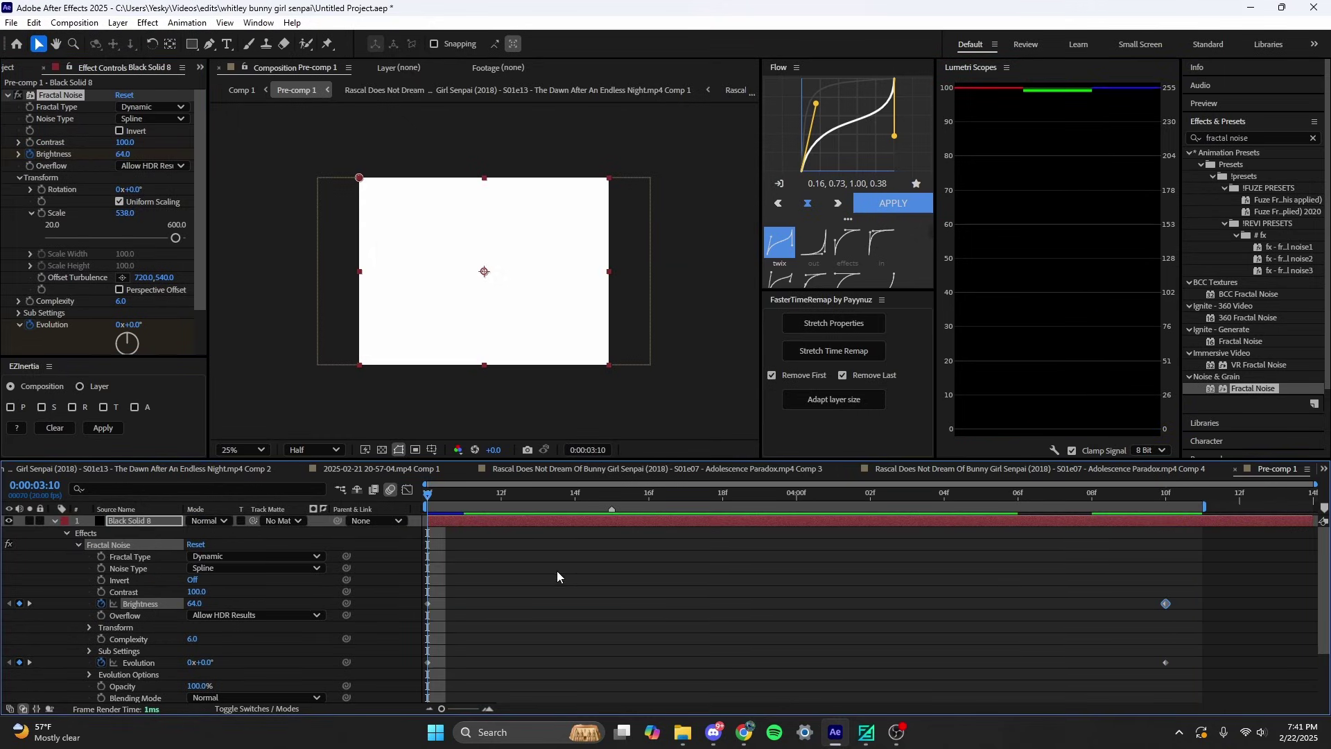
key("space")
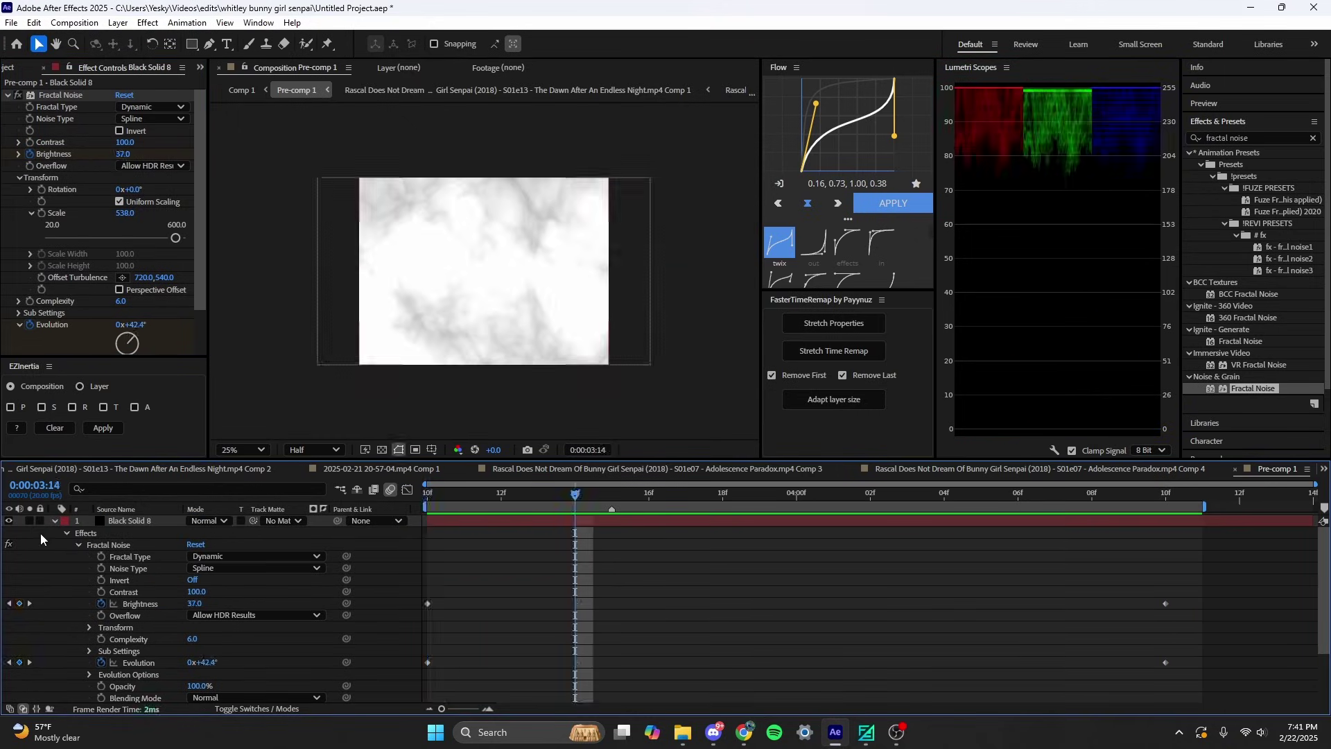
Select the Comp 1 clip and hide the noise solid and Comp 4 layers
left_click(52, 521)
left_click(135, 532)
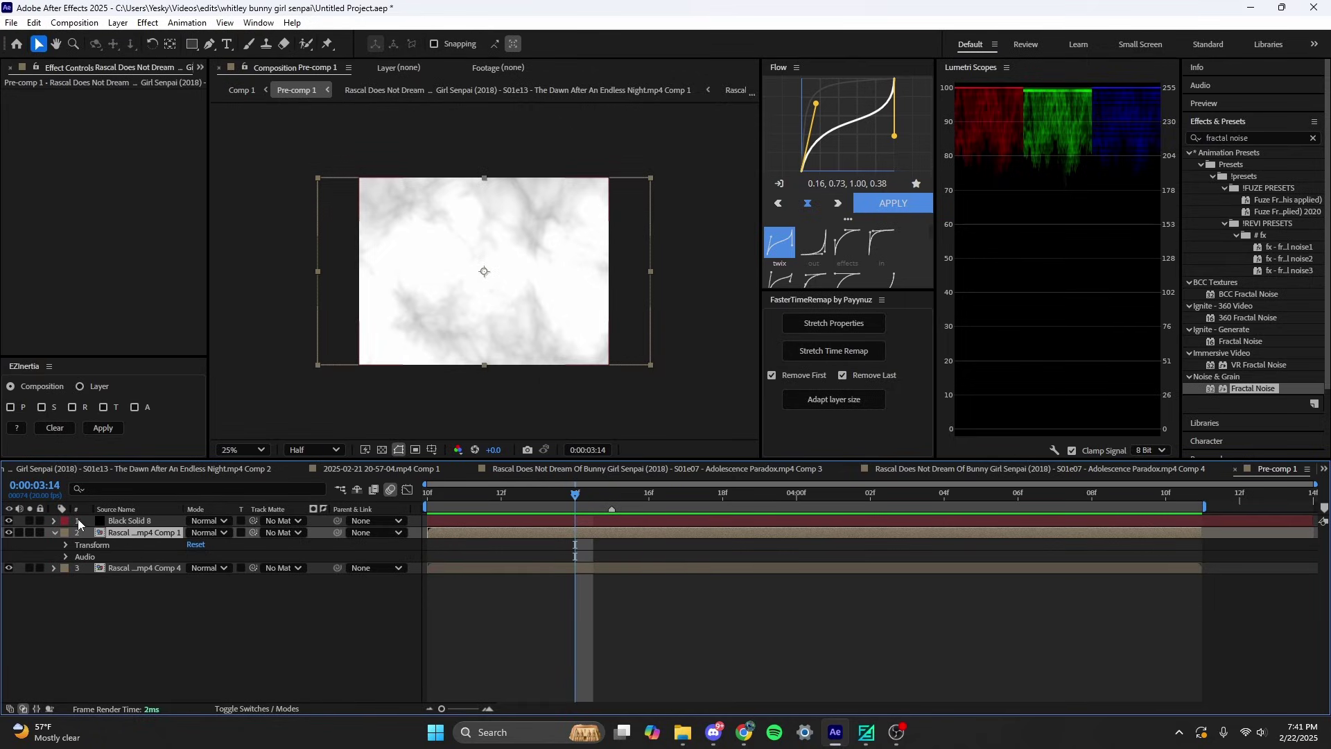
left_click(8, 520)
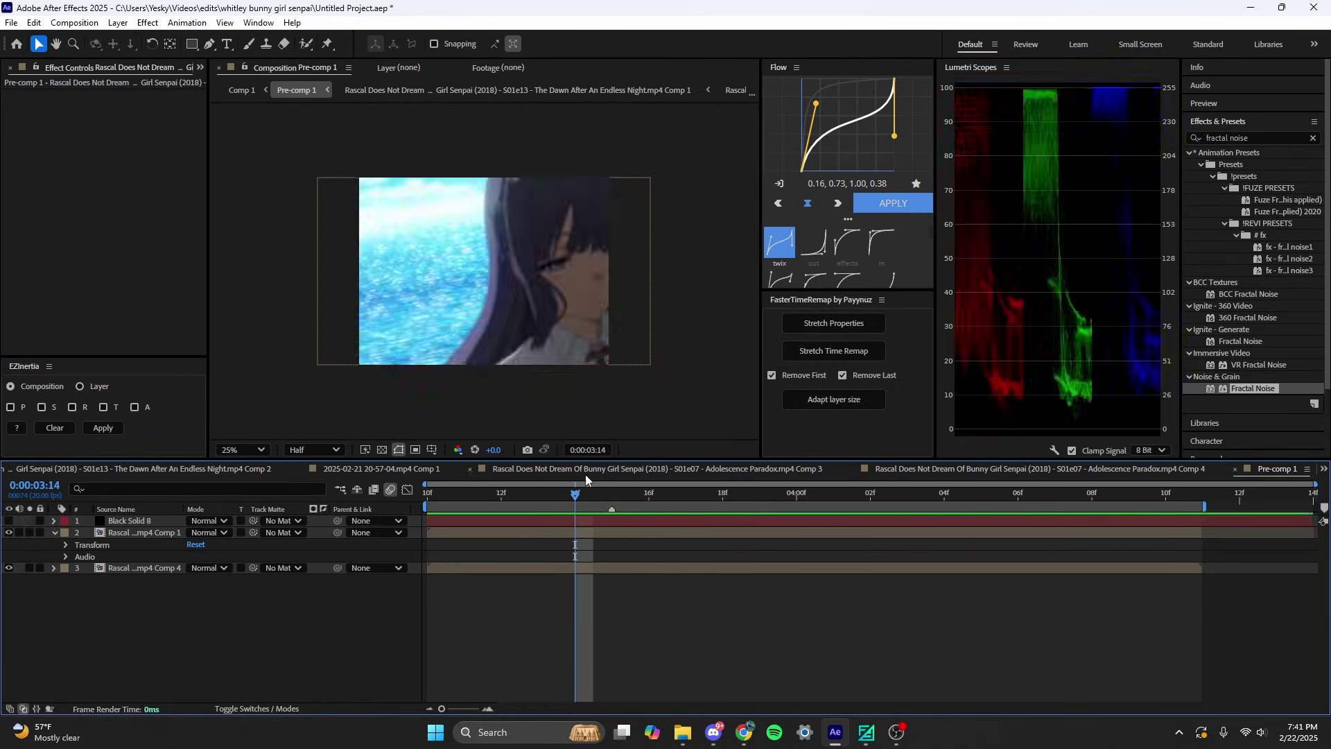
left_click(124, 533)
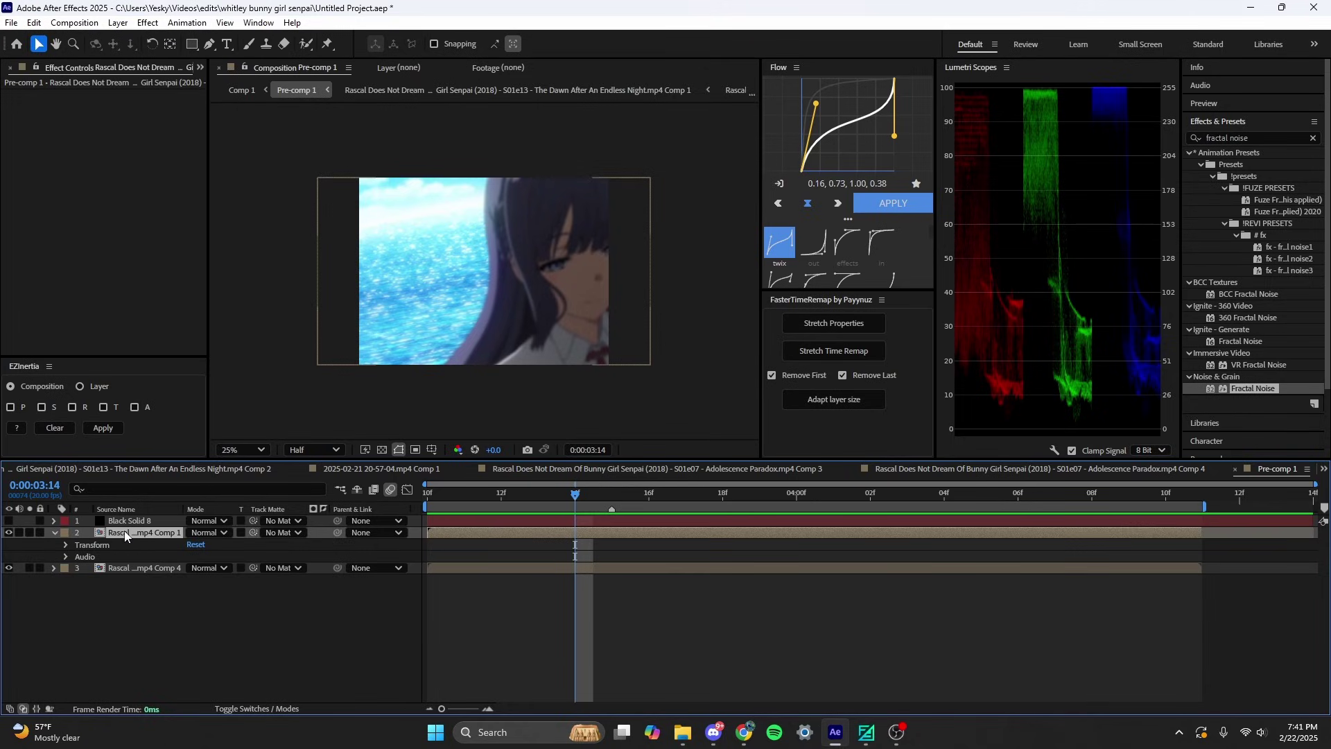
left_click(9, 568)
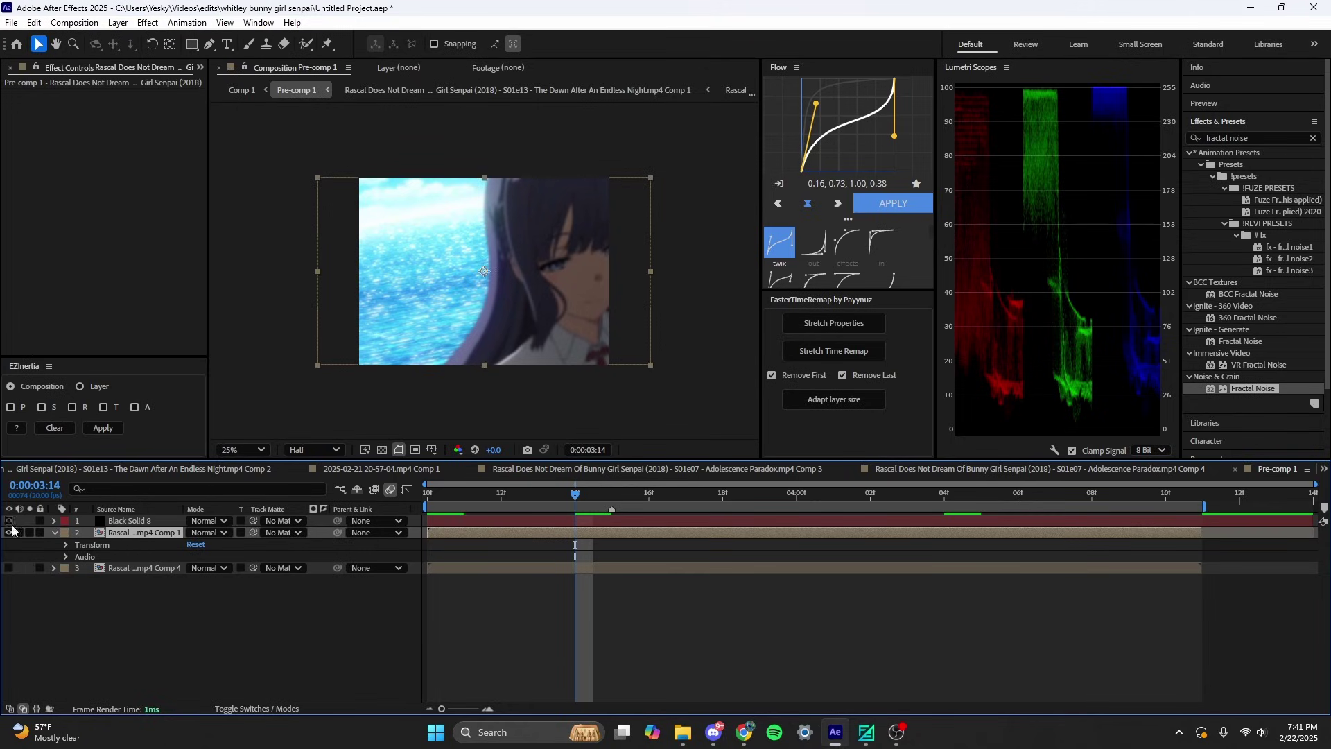
Pick-whip Comp 1's Track Matte to the noise solid, set it to Luma, and preview
left_click_drag(253, 533, 260, 520)
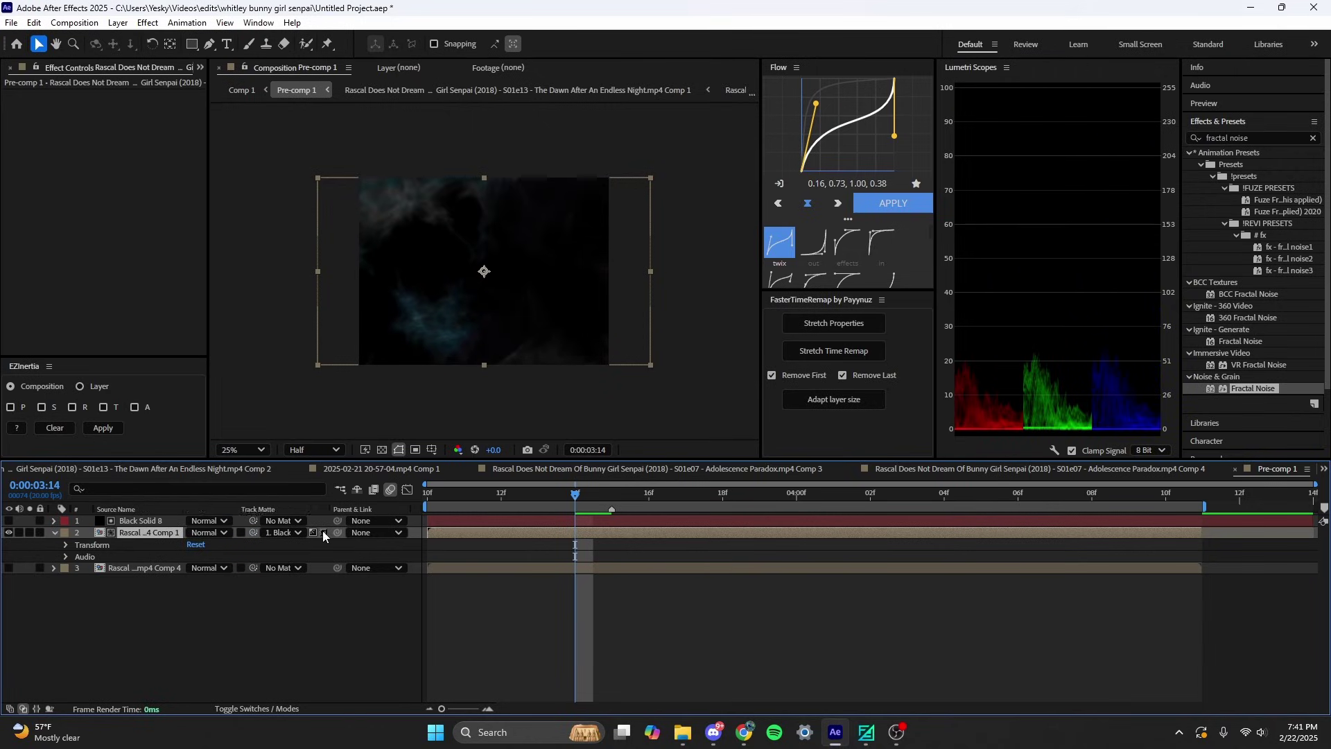
left_click(314, 533)
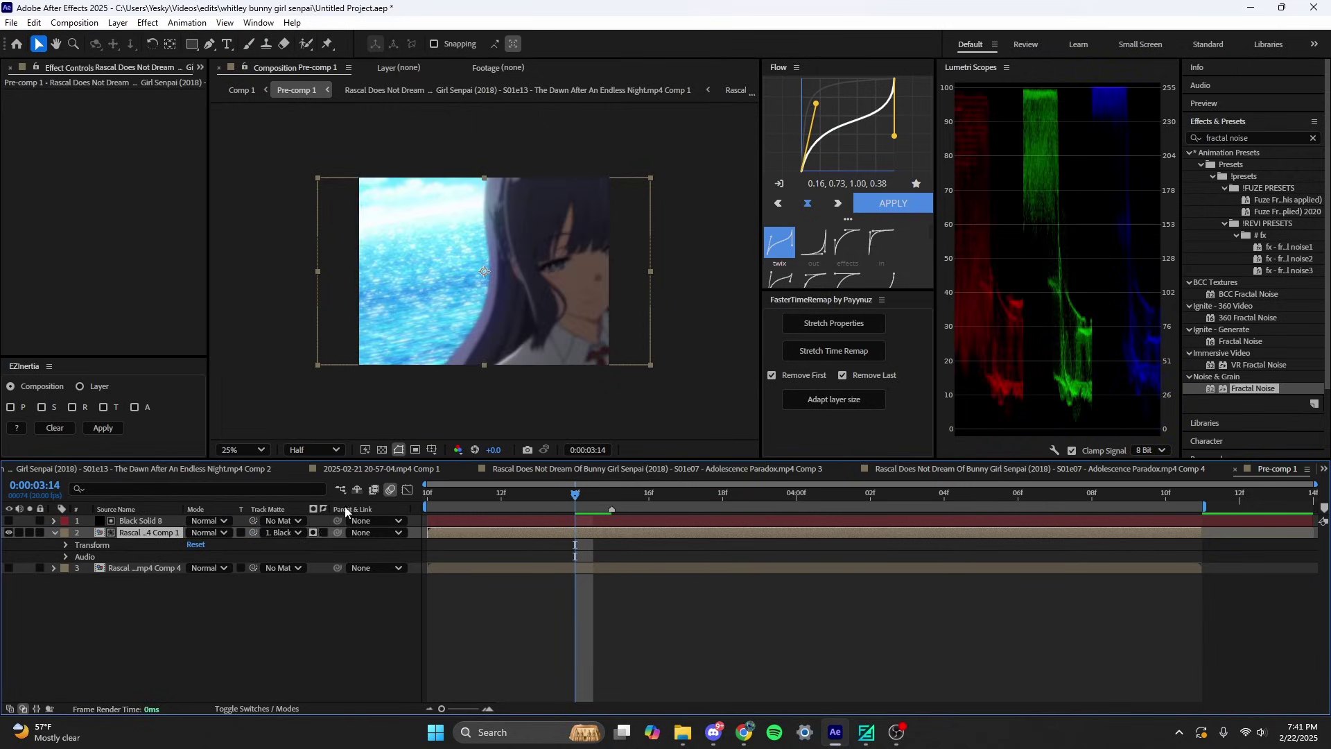
left_click(313, 532)
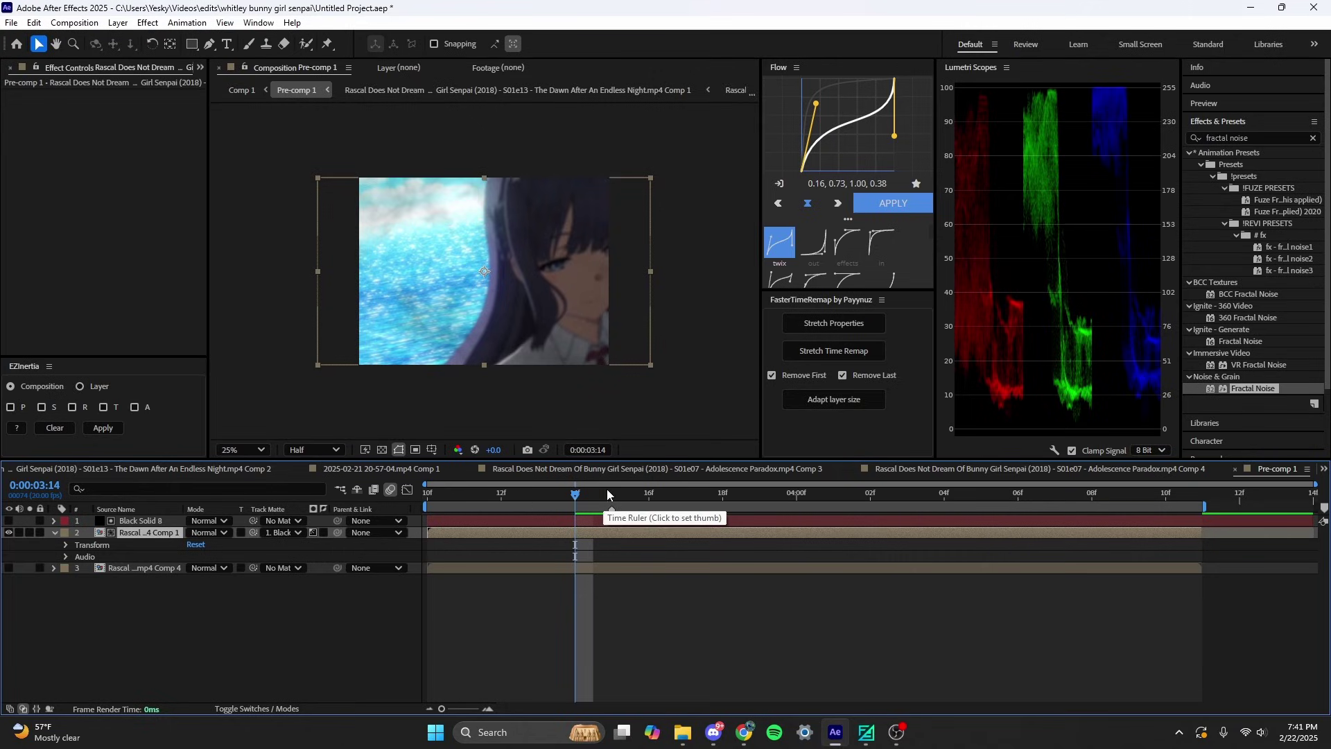
left_click_drag(575, 496, 833, 497)
left_click(321, 532)
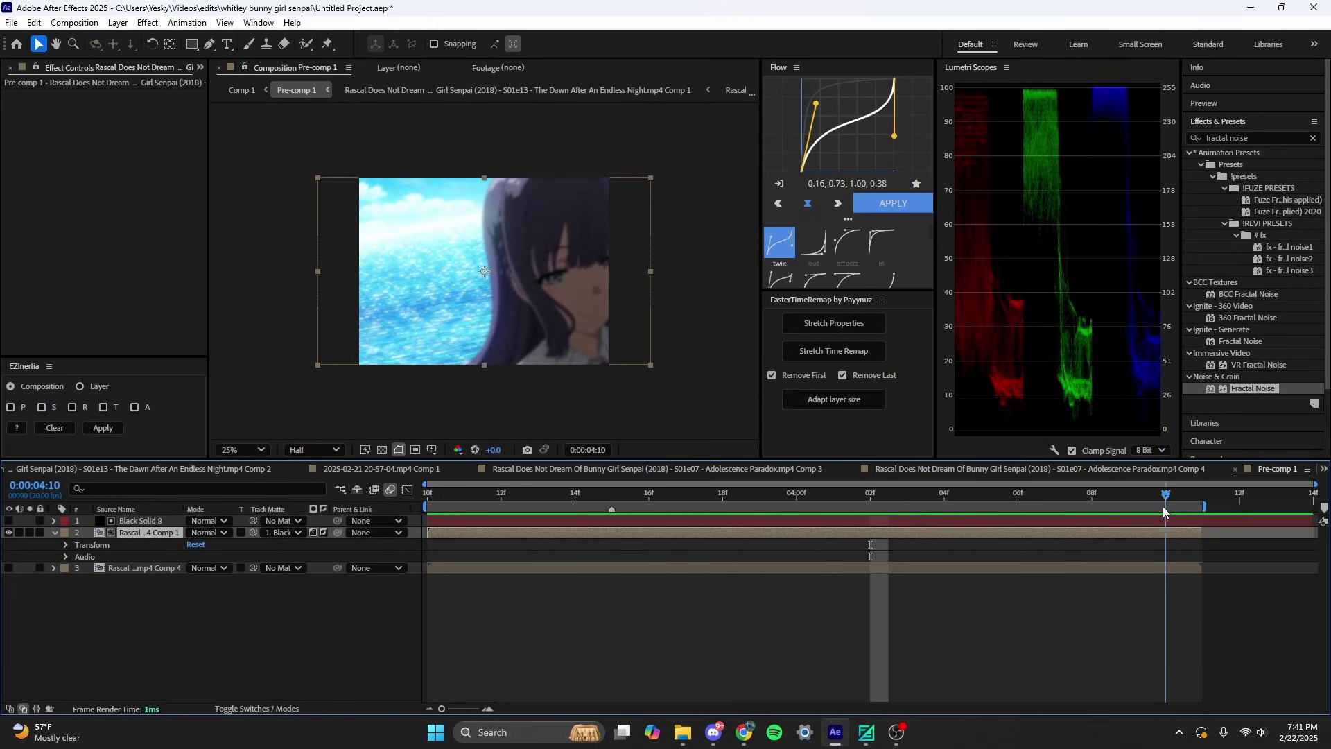
Show the Comp 4 clip again and preview the transition partway through
left_click_drag(833, 495, 427, 499)
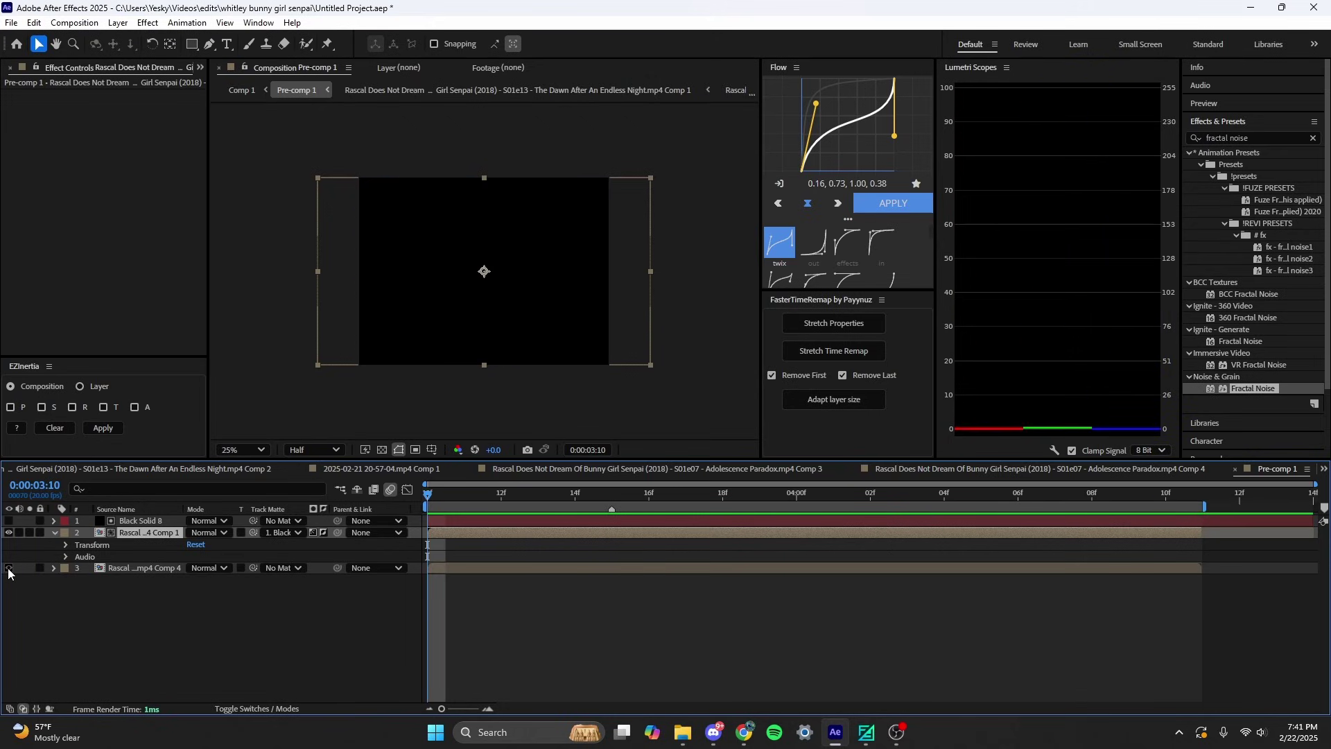
left_click(9, 567)
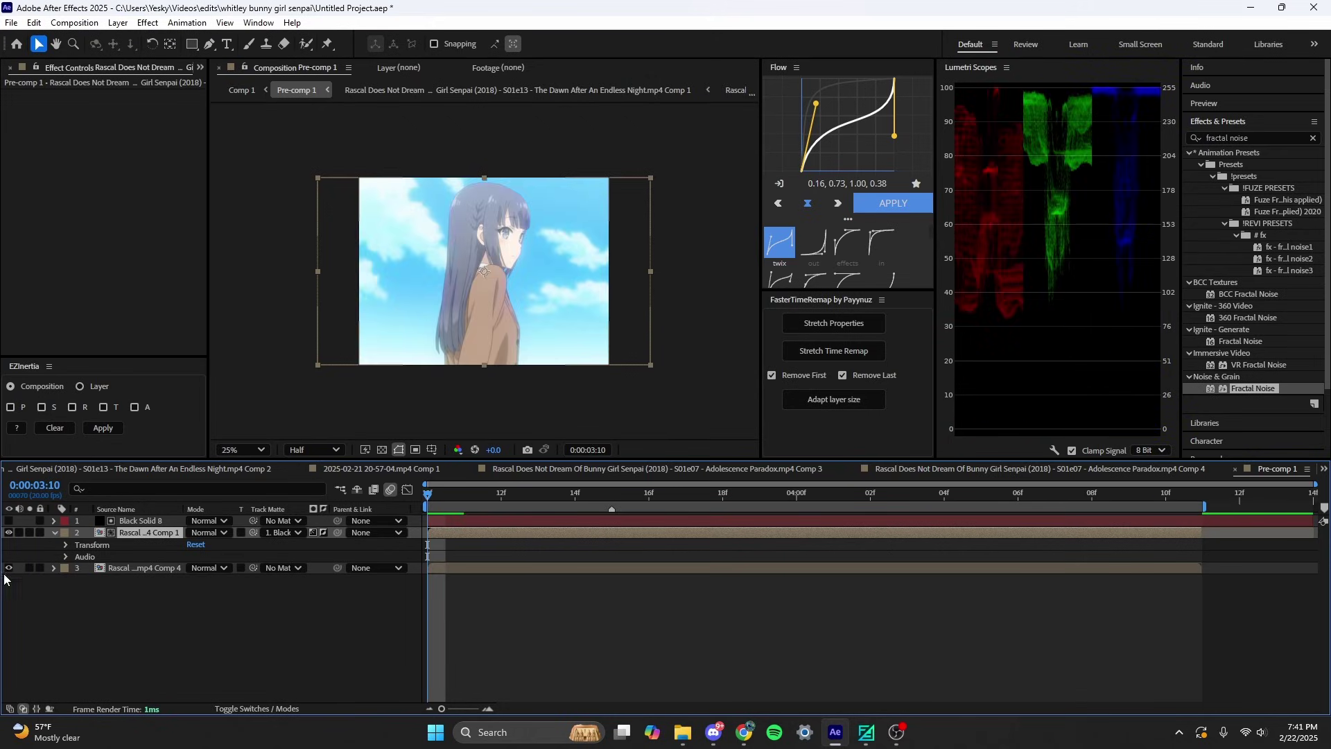
left_click(116, 569)
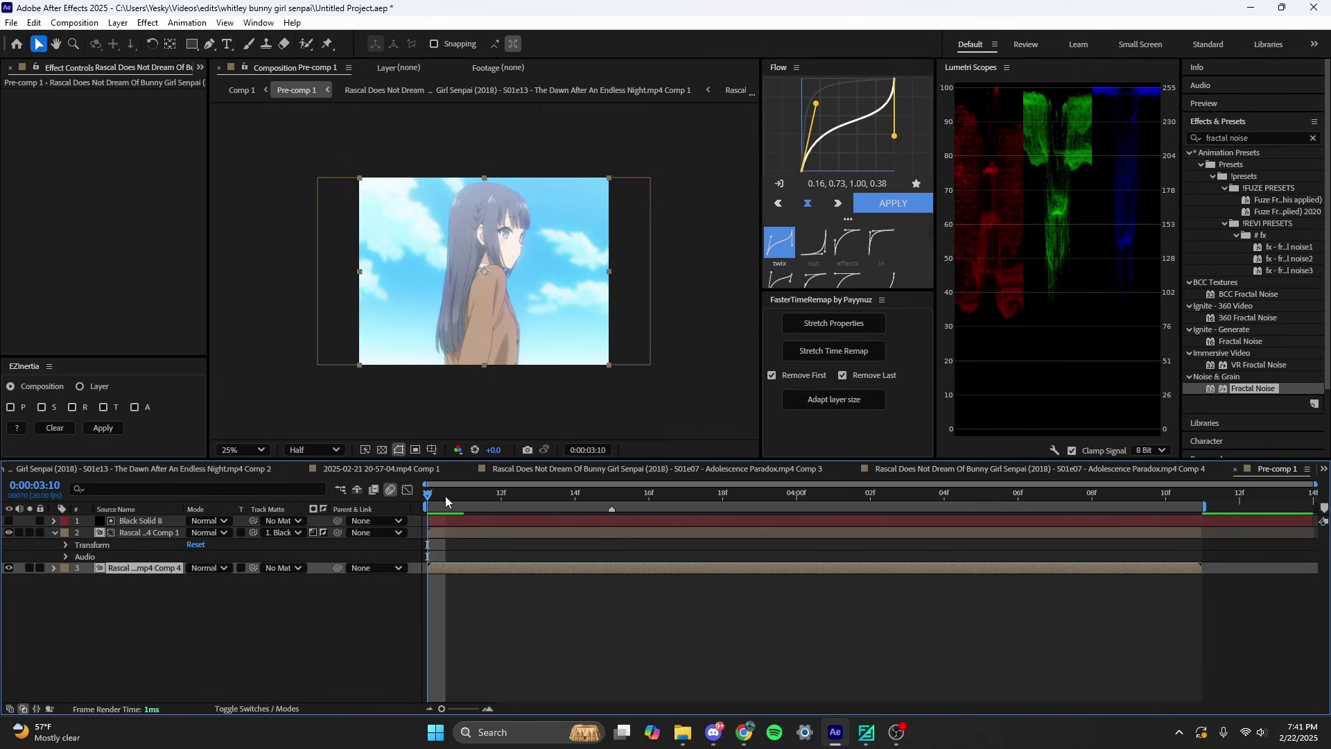
mouse_move(428, 494)
left_mouse_down()
mouse_move(949, 502)
mouse_move(612, 497)
left_mouse_up()
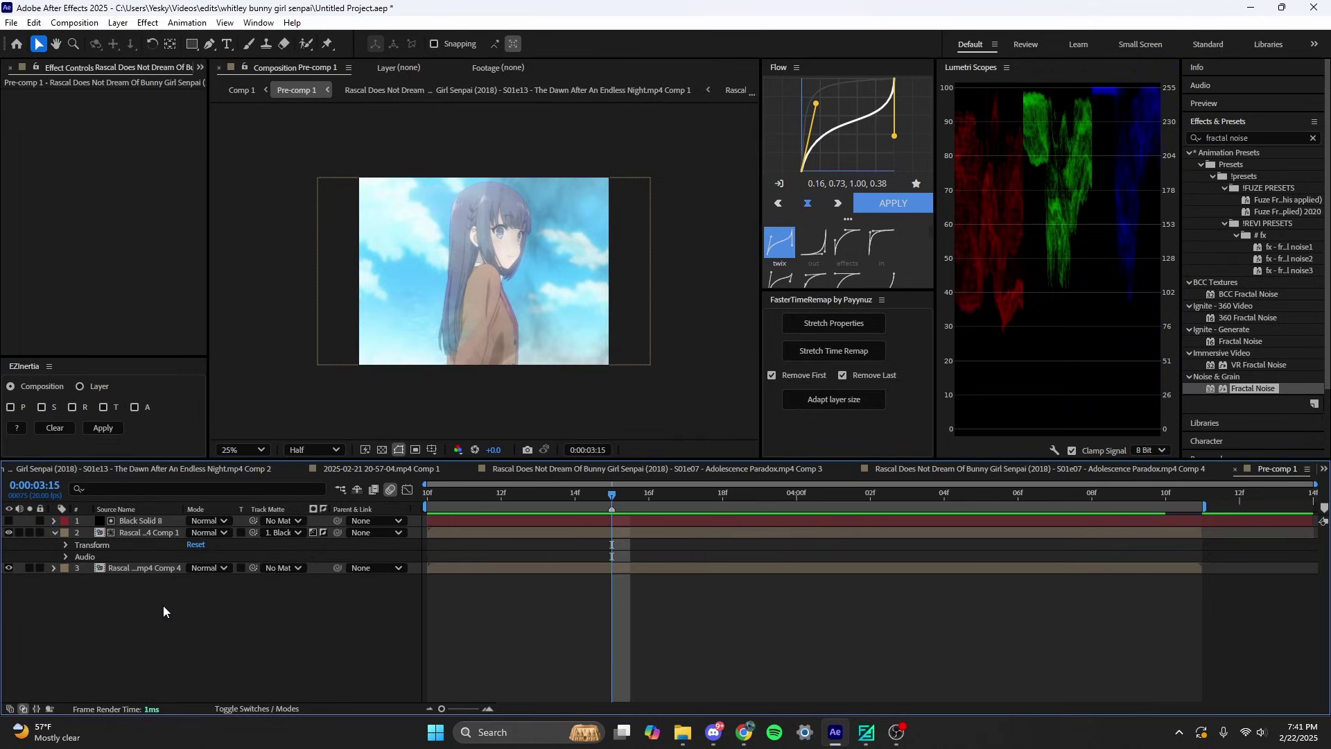
Duplicate Comp 4, move the copy above Comp 1, and matte it with the noise solid
left_click(130, 568)
key("ctrl+d")
left_click_drag(147, 570, 143, 527)
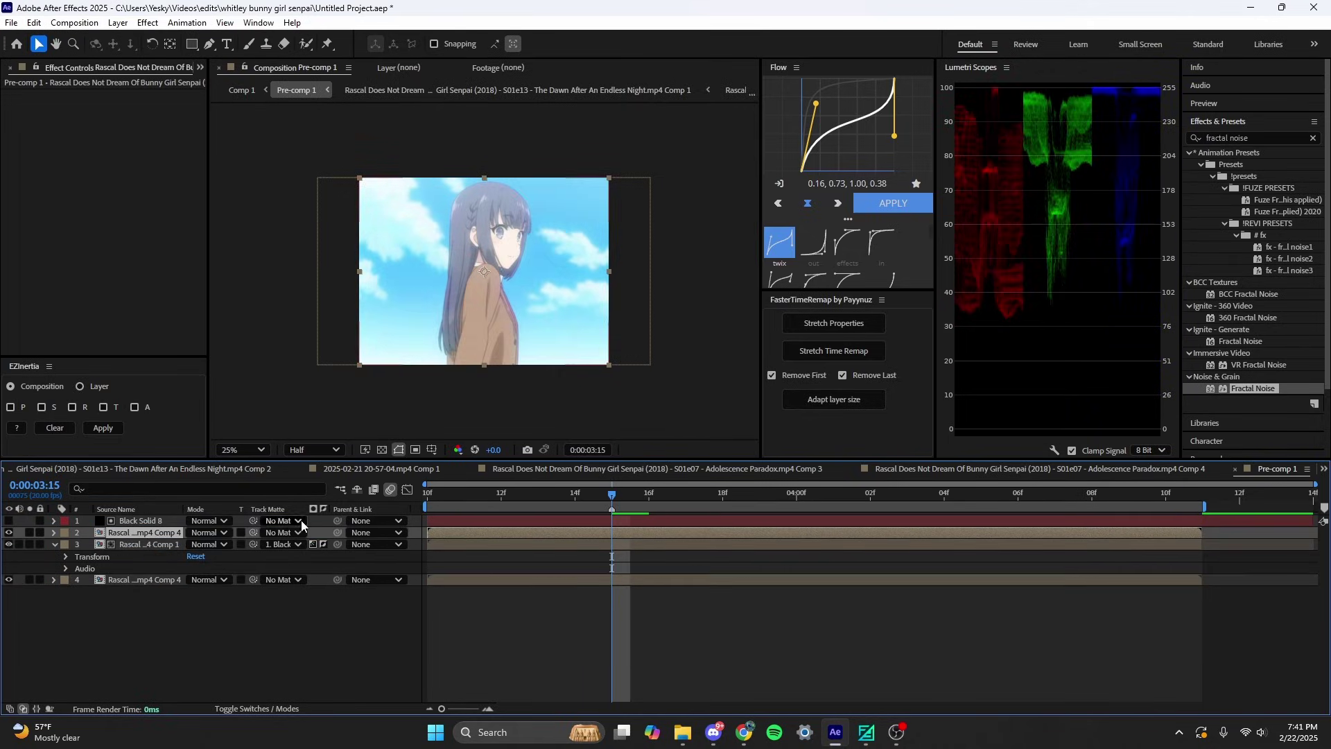
left_click(255, 532)
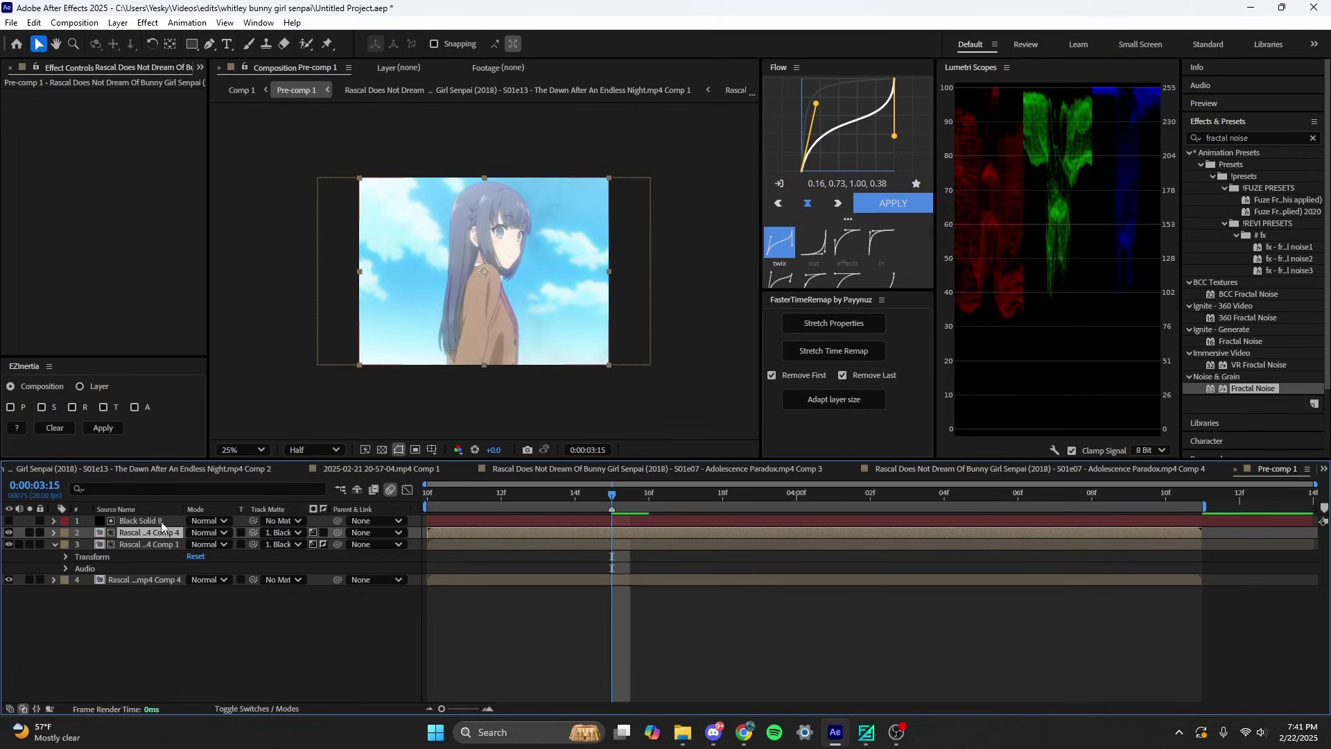
left_click_drag(703, 494, 833, 494)
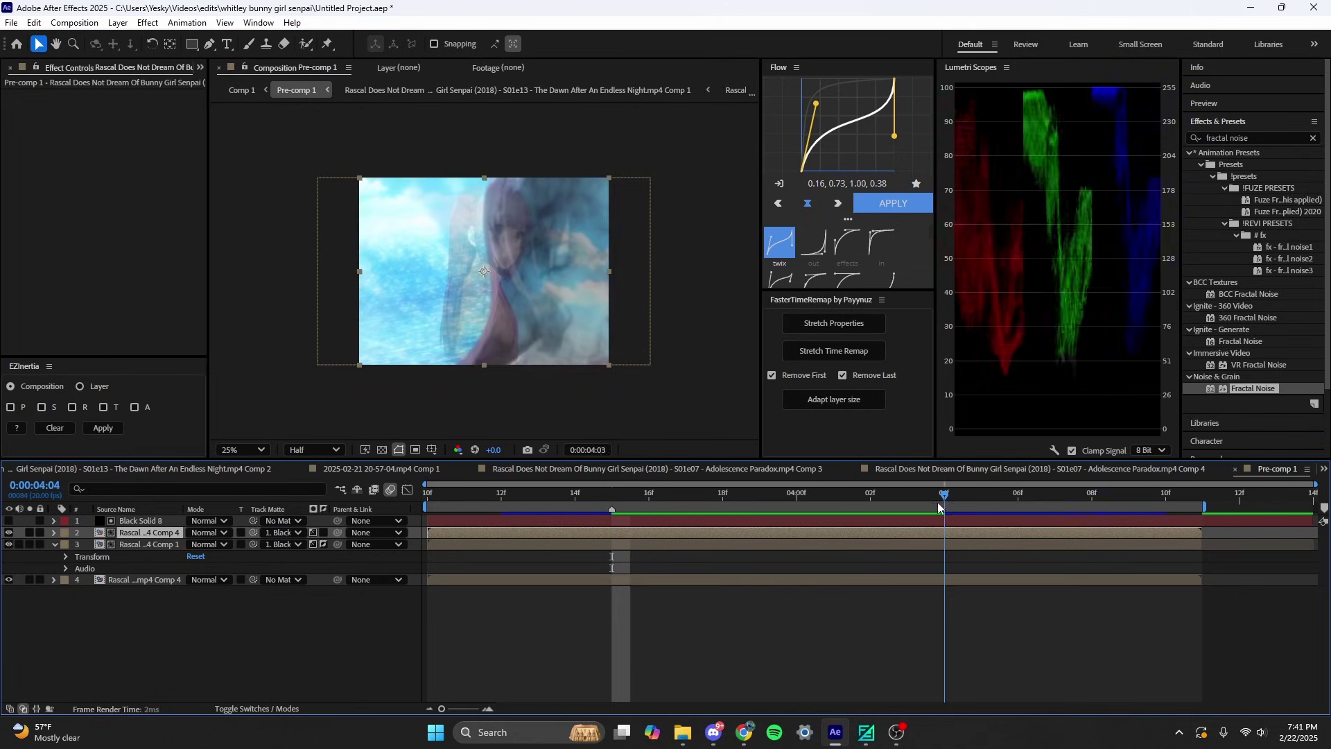
left_click(430, 495)
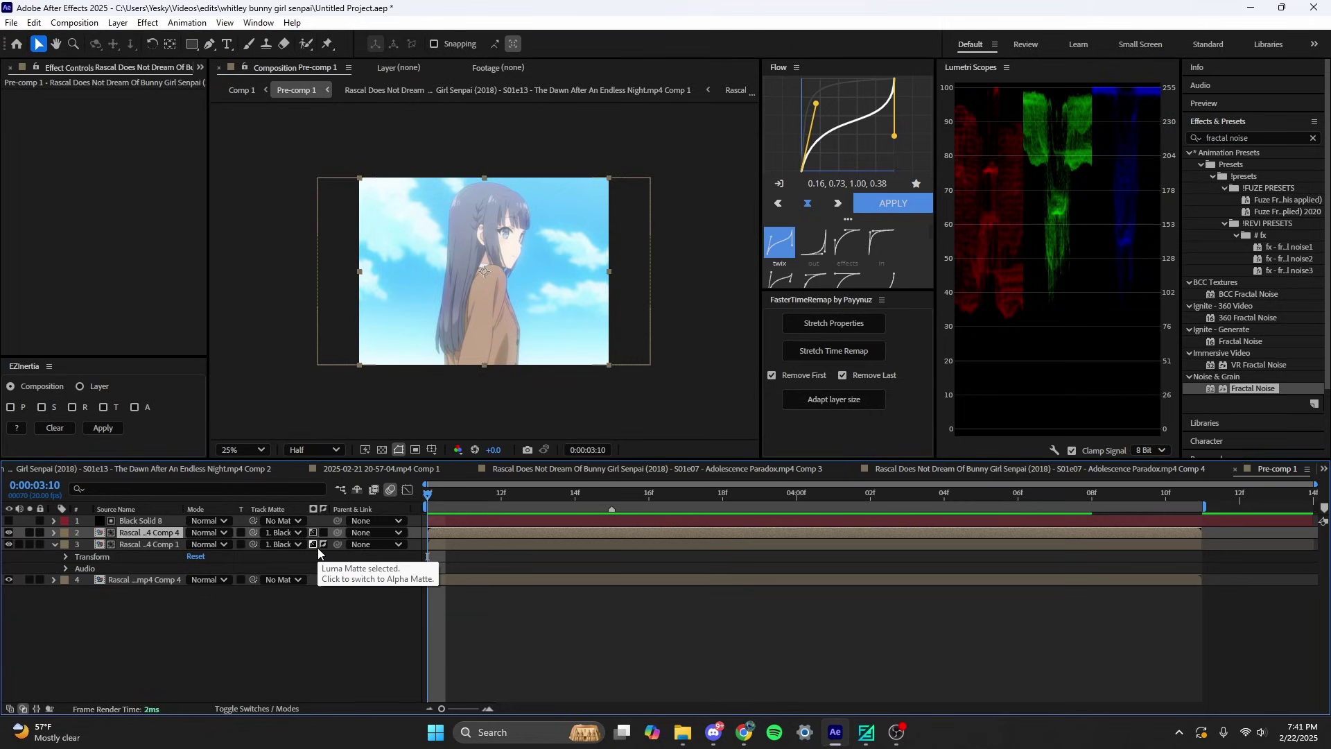
Toggle a clip layer's visibility, select Comp 1, and preview near 0:00:03:10
left_click(9, 543)
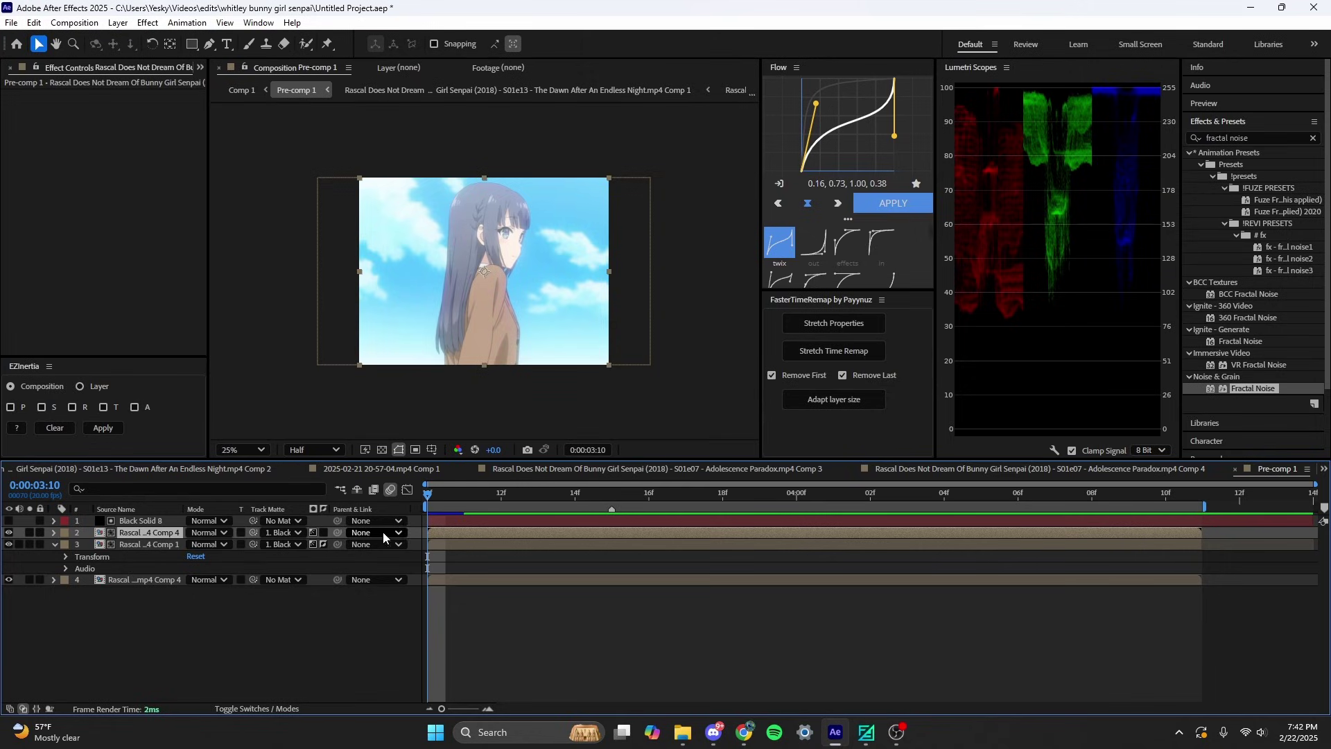
left_click(135, 544)
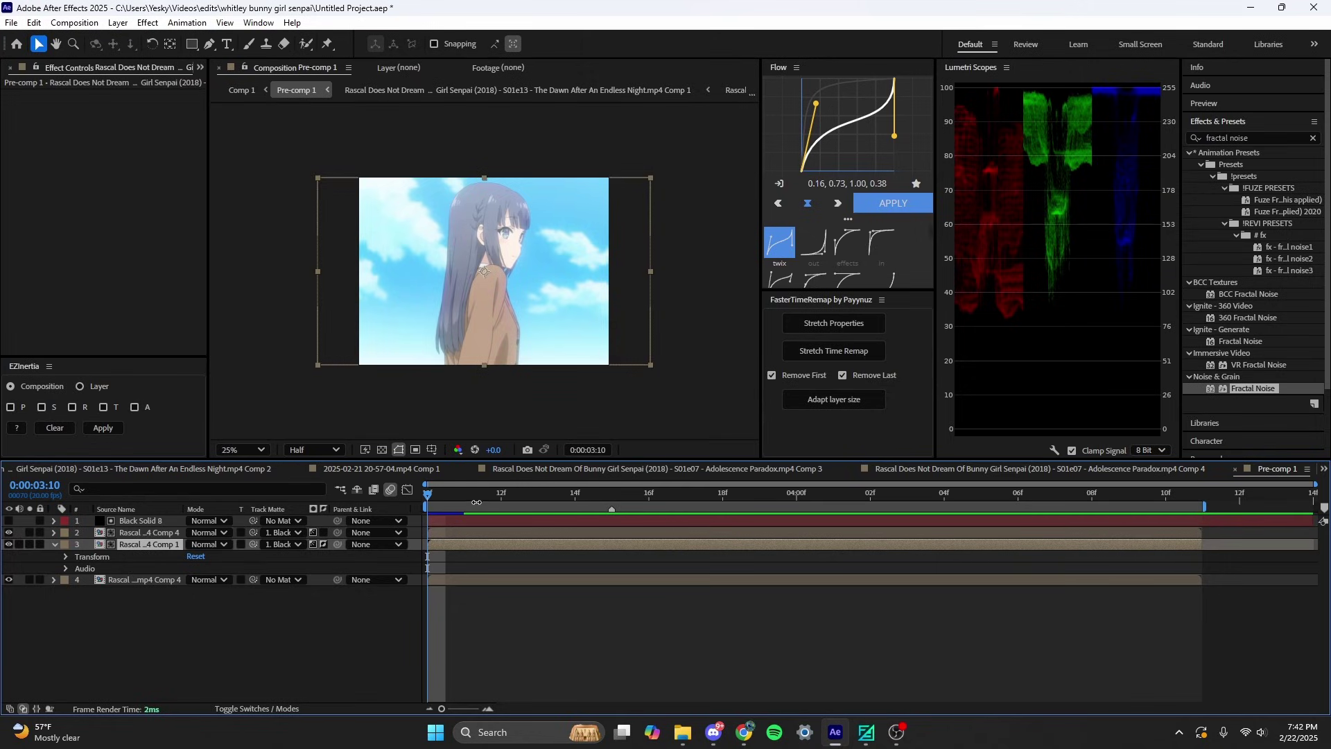
mouse_move(475, 495)
left_mouse_down()
mouse_move(823, 489)
mouse_move(429, 490)
left_mouse_up()
mouse_move(428, 495)
left_mouse_down()
mouse_move(863, 495)
mouse_move(427, 494)
left_mouse_up()
Switch the Pen to RotoBezier and isolate the Comp 1 clip at 0:00:03:10
left_click(211, 44)
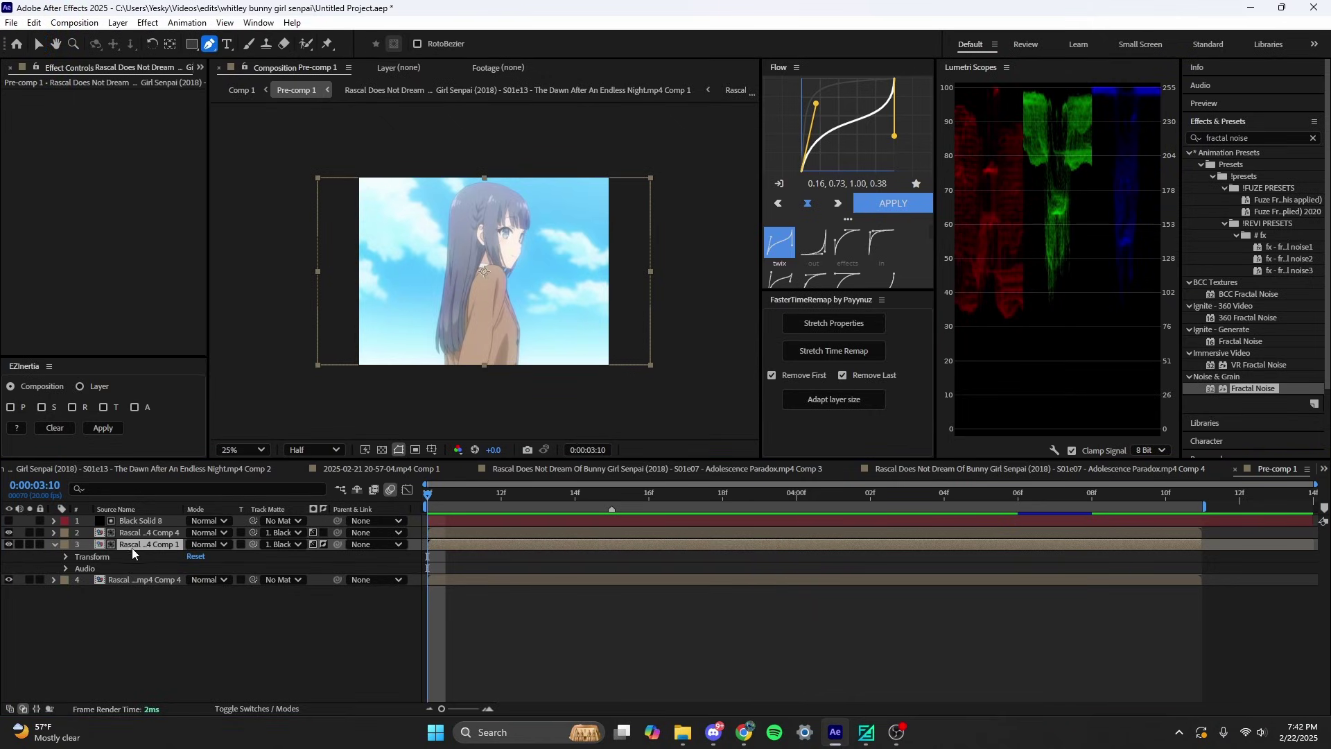
left_click(7, 533)
left_click(7, 579)
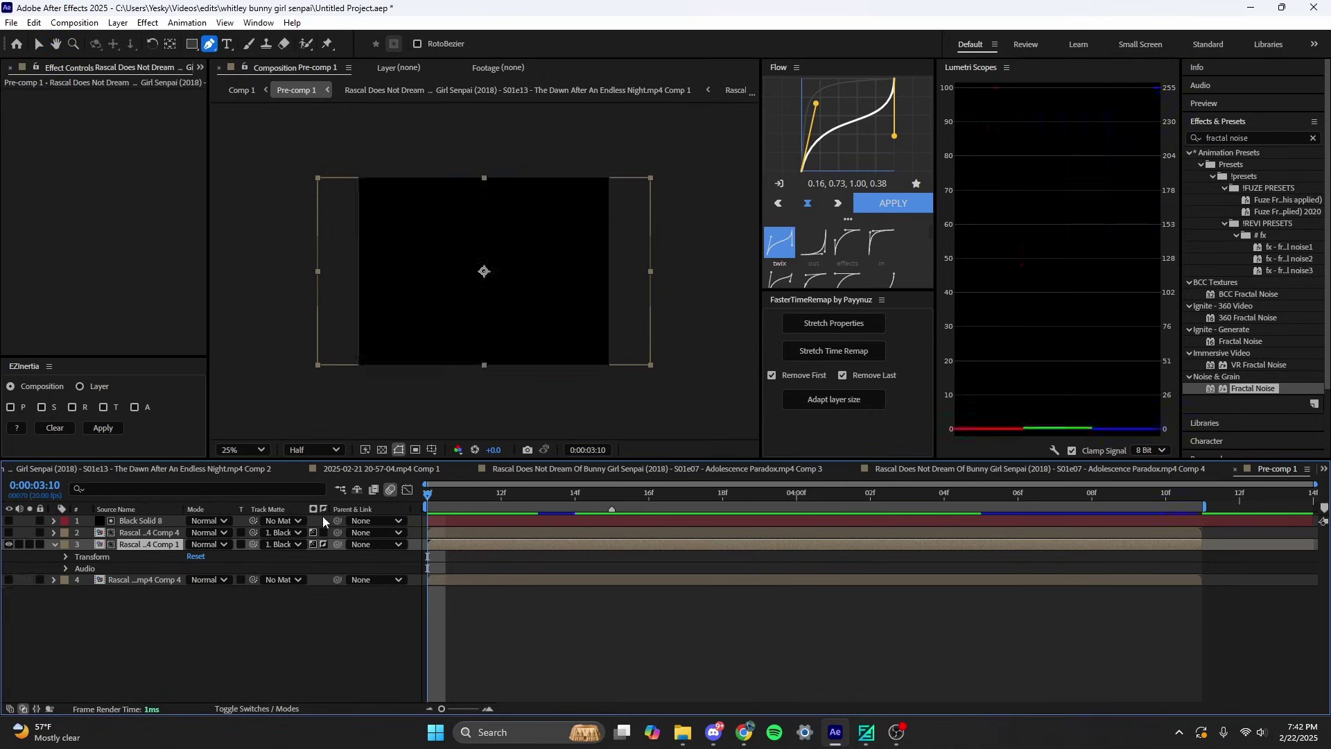
left_click_drag(472, 493, 464, 495)
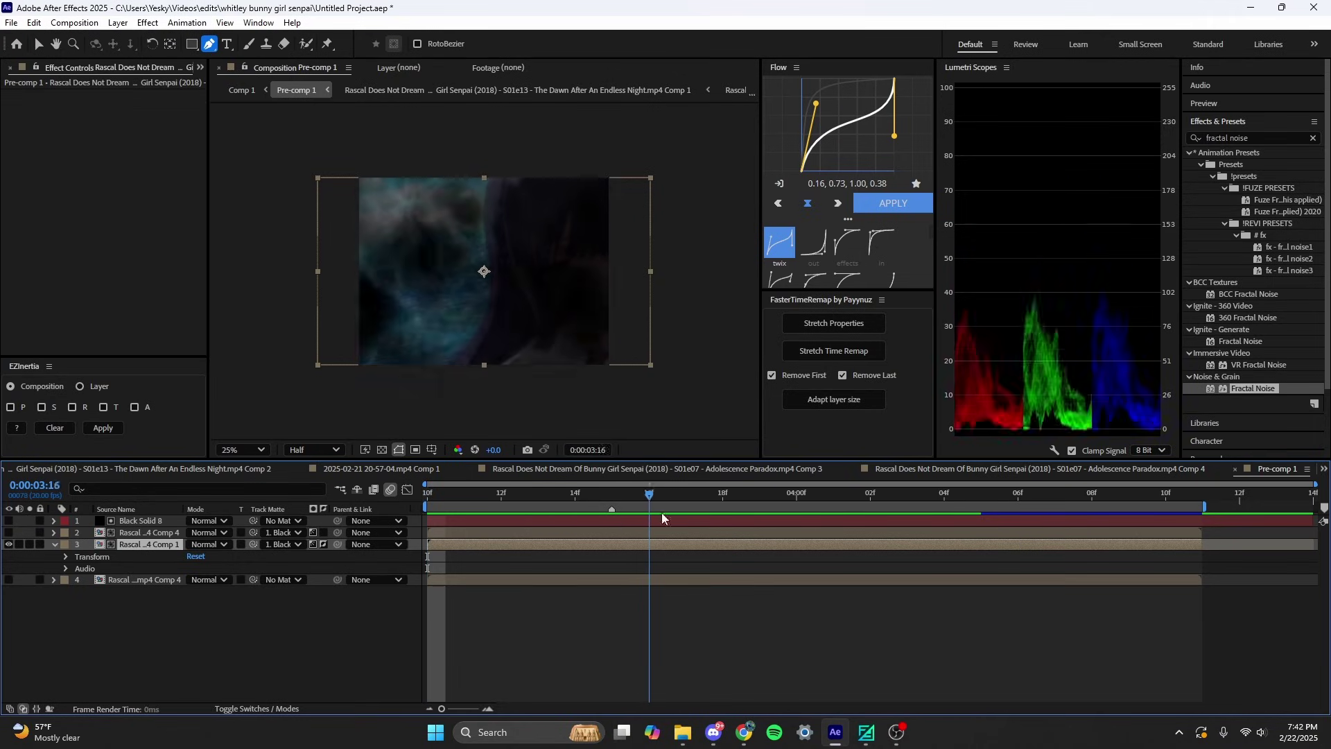
key("Page_Up")
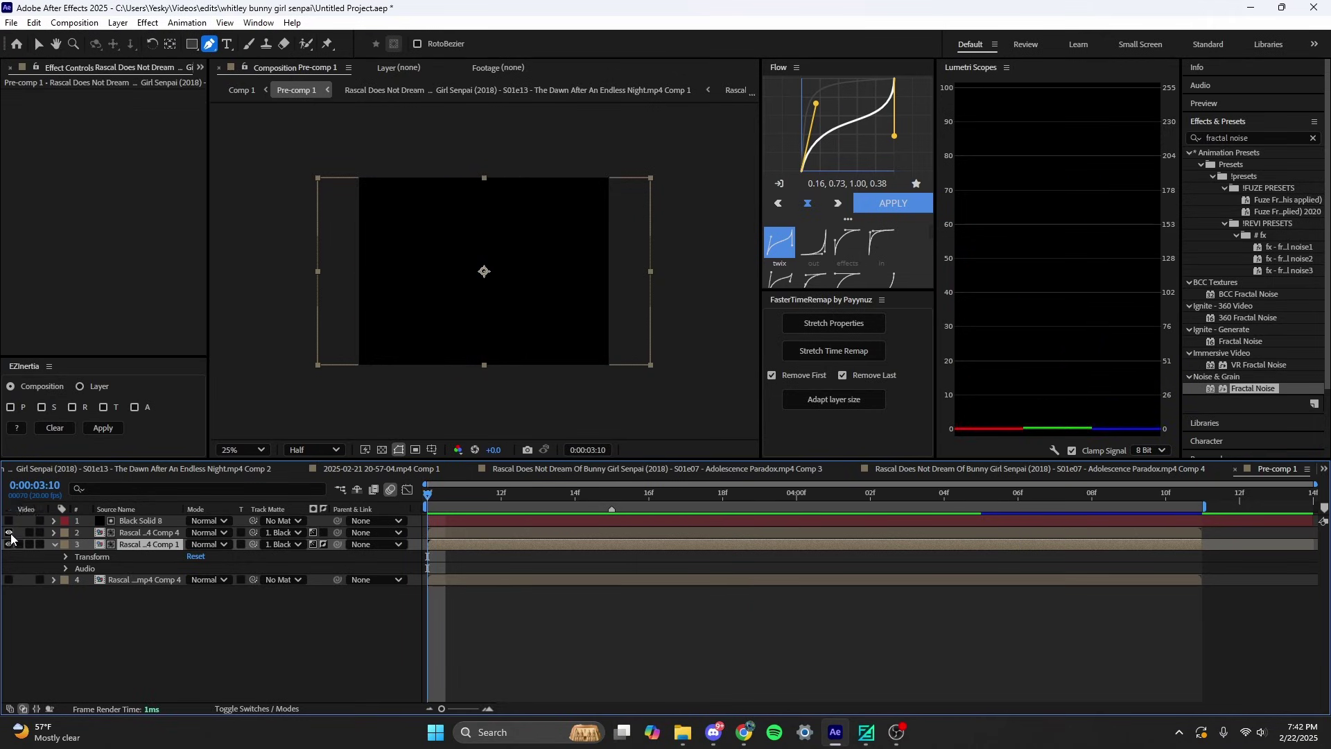
left_click(9, 532)
left_click(9, 520)
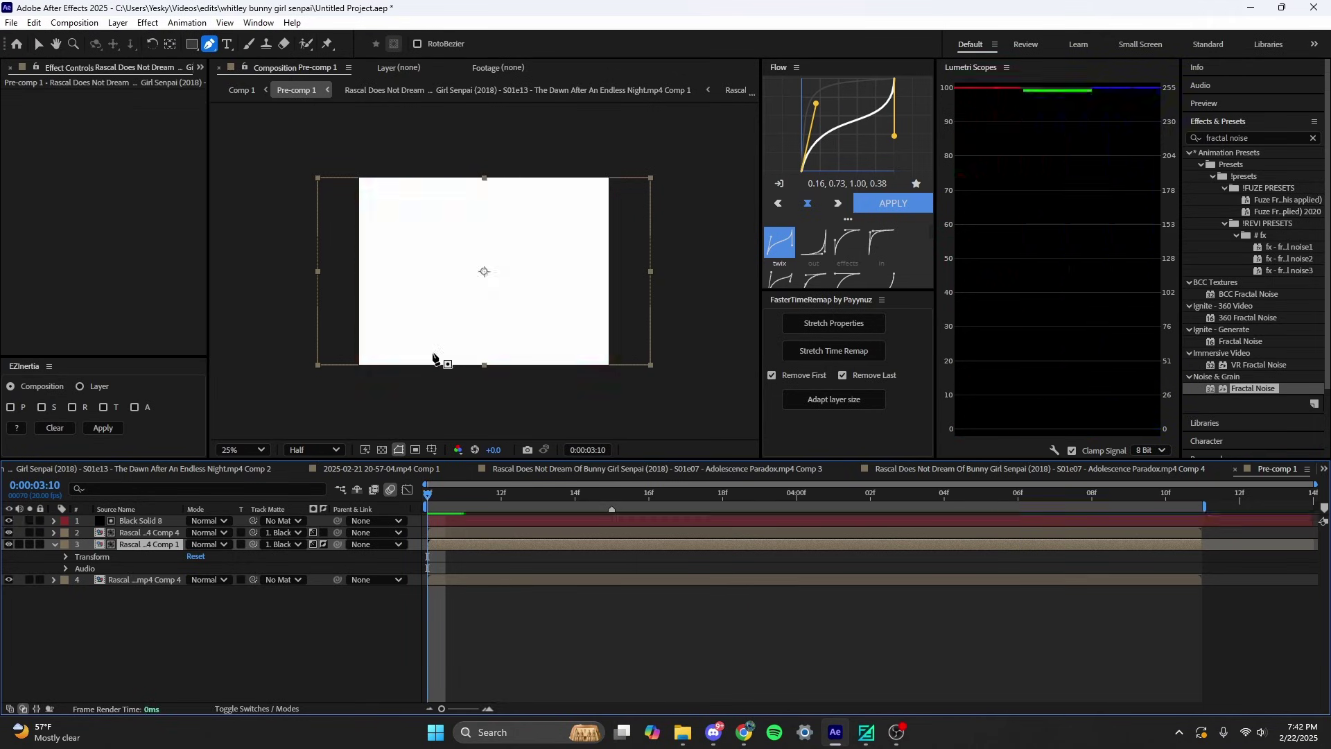
left_click(9, 520)
Draw a closed rounded mask around the Comp 1 footage and reveal its mask properties
left_click_drag(454, 129, 433, 134)
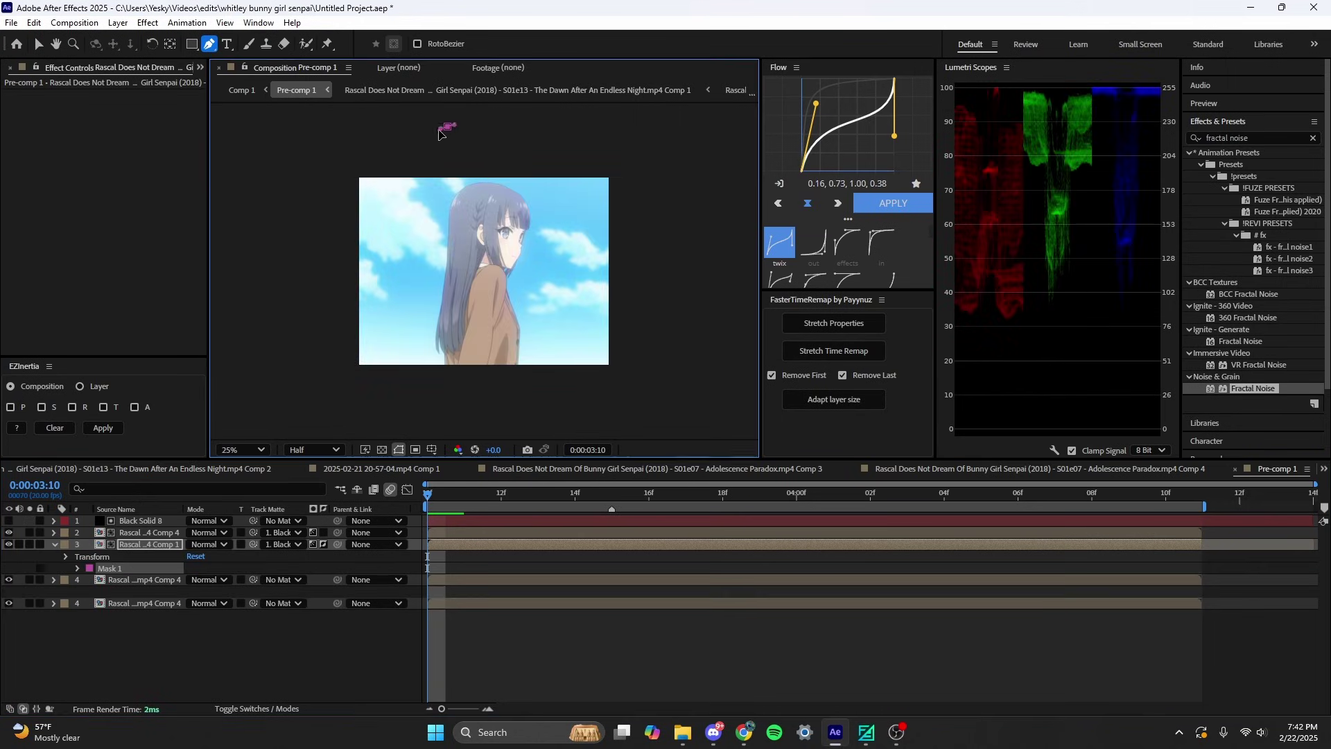
left_click_drag(306, 161, 312, 168)
left_click_drag(281, 318, 281, 332)
left_click_drag(305, 409, 416, 419)
left_click_drag(562, 412, 588, 414)
left_click_drag(669, 378, 683, 365)
left_click_drag(697, 310, 702, 273)
mouse_move(699, 208)
left_mouse_down()
mouse_move(699, 188)
mouse_move(640, 141)
left_mouse_up()
left_click_drag(560, 127, 542, 126)
left_click(447, 127)
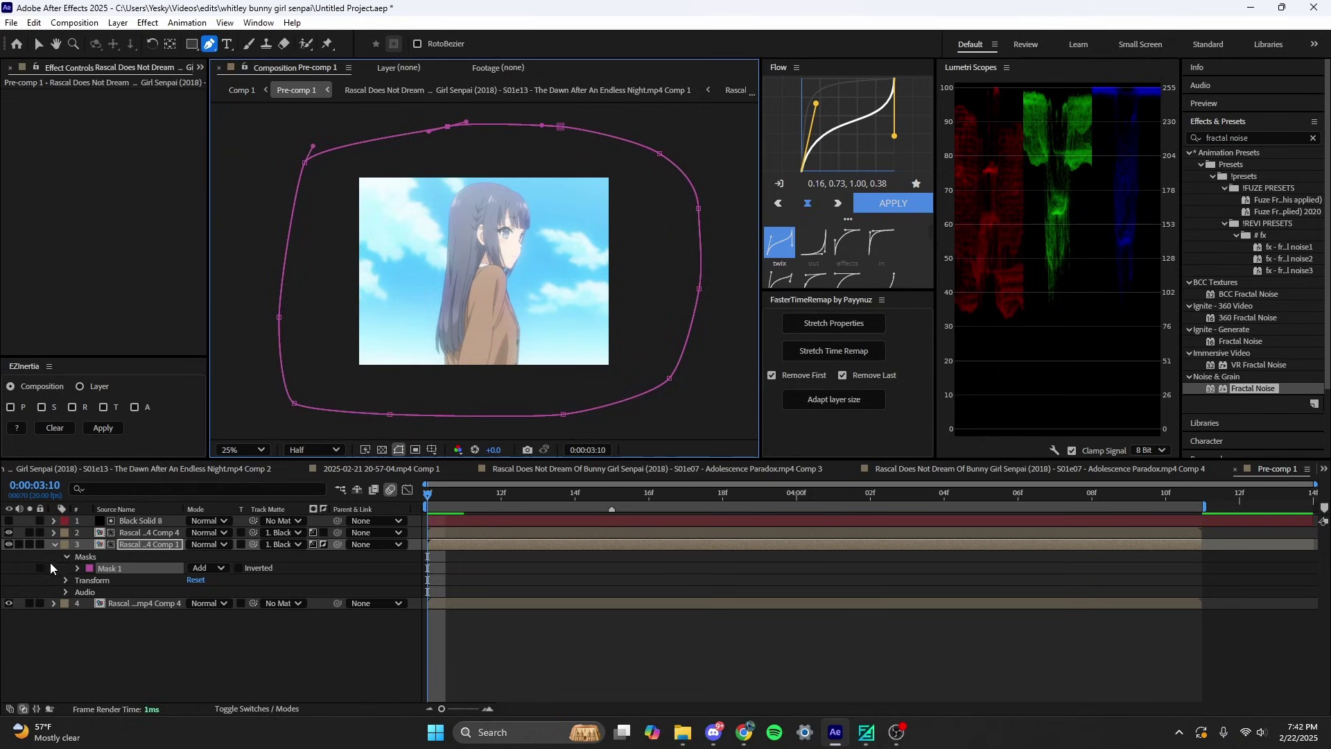
left_click(78, 568)
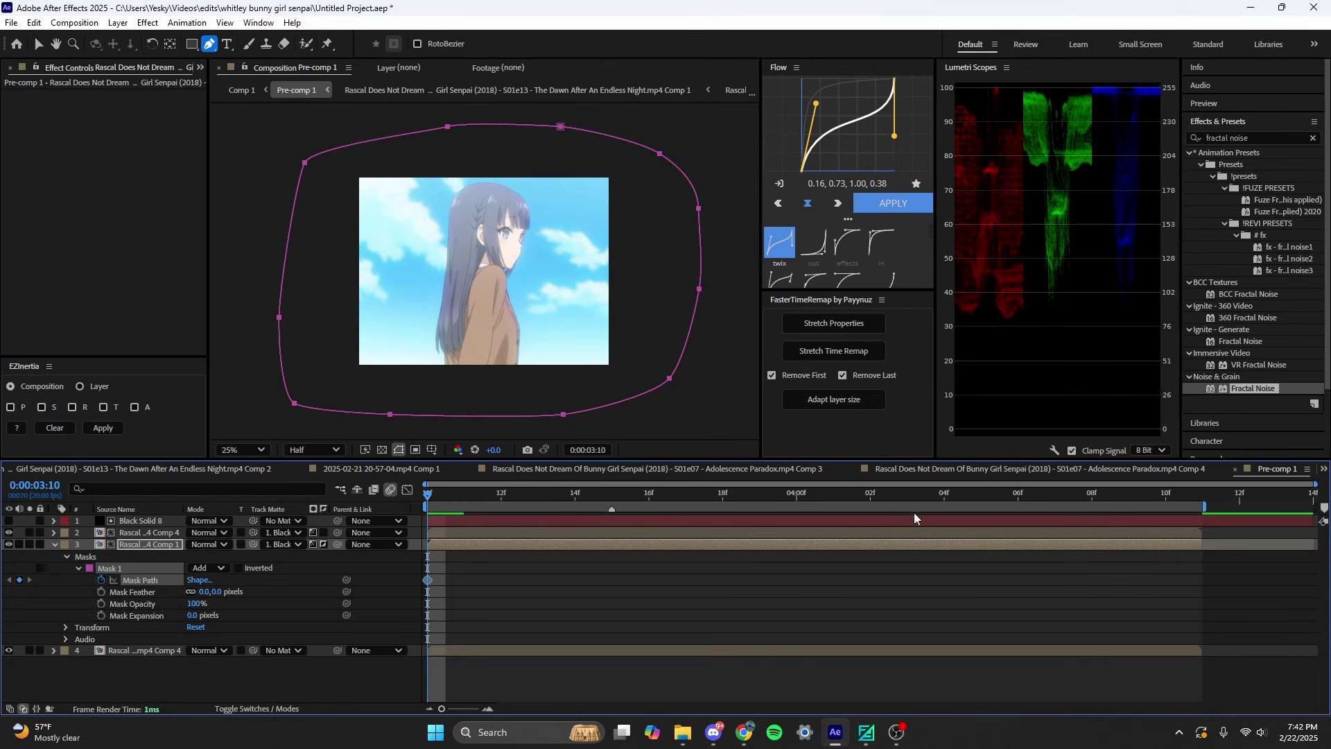
Add a Mask Path keyframe at 0:00:04:10, shift the mask left, and uncheck Inverted
left_click_drag(923, 498, 1165, 495)
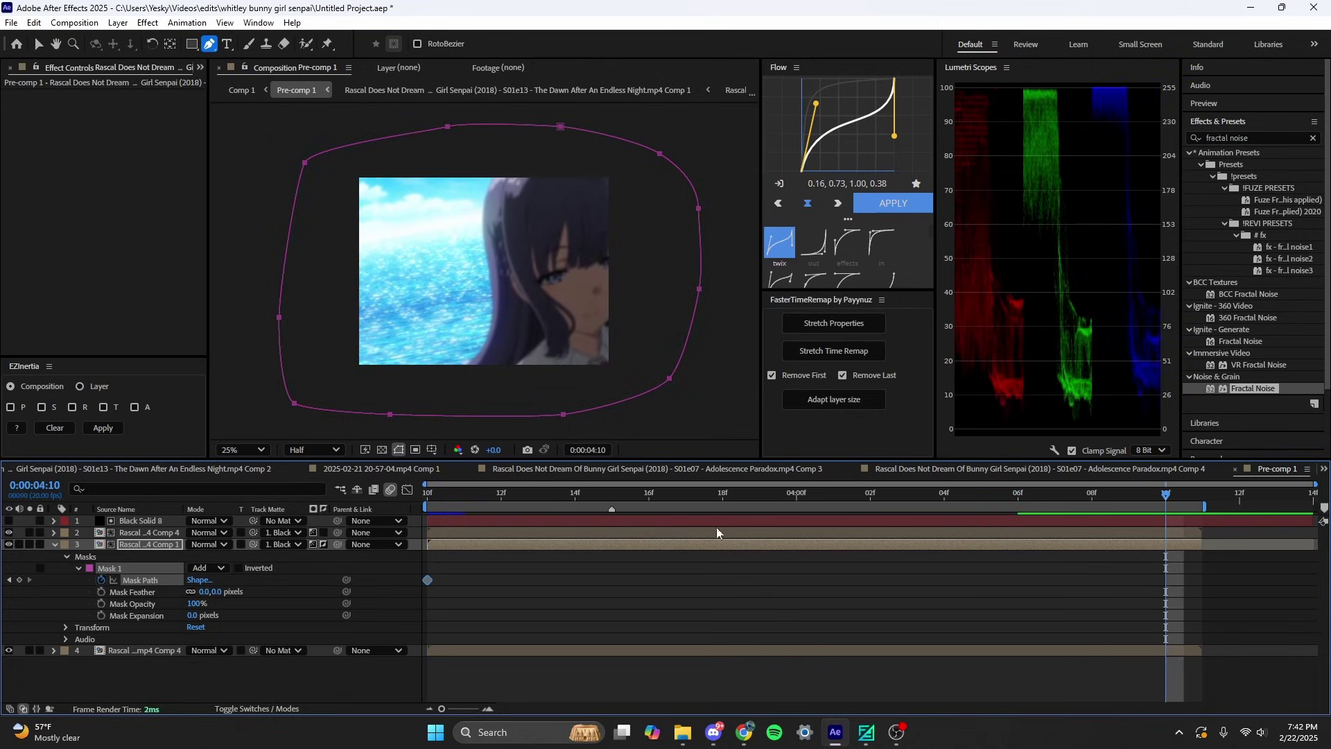
left_click(20, 579)
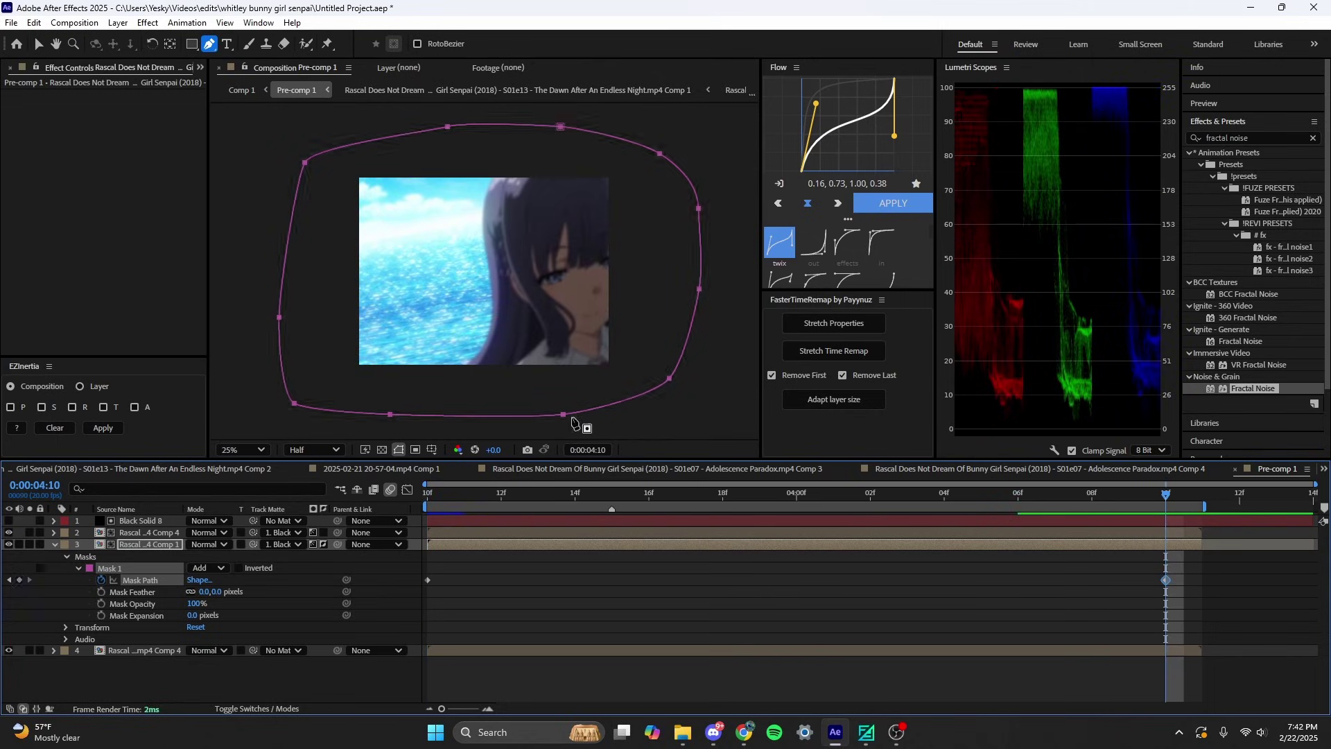
mouse_move(669, 379)
left_mouse_down()
mouse_move(648, 382)
mouse_move(717, 411)
left_mouse_up()
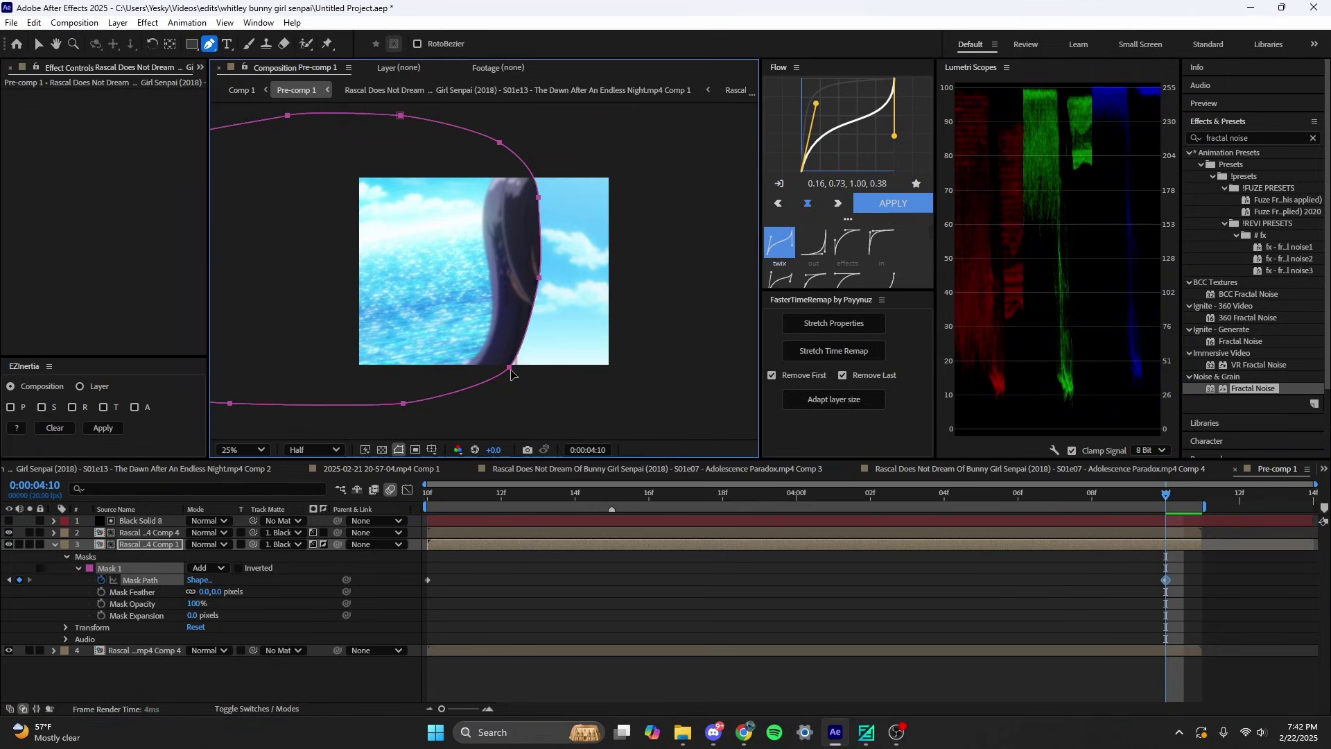
key("ctrl+z")
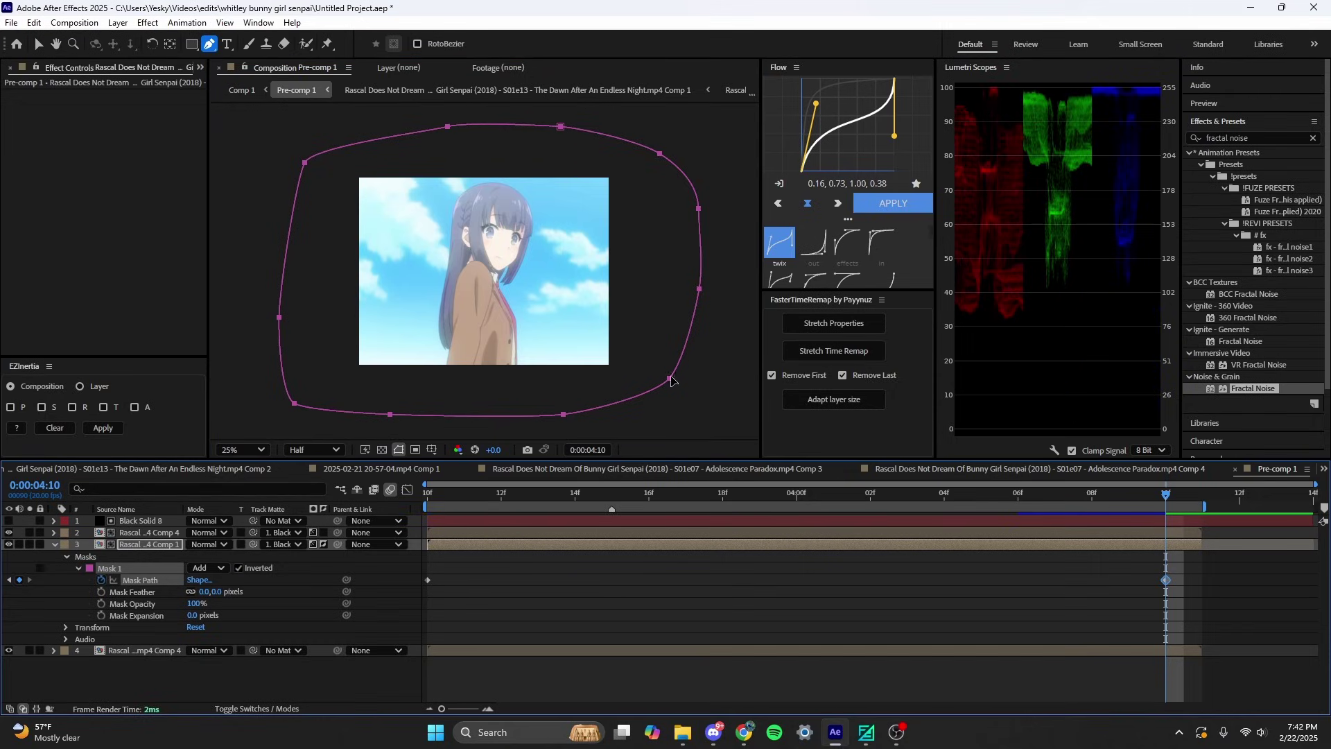
left_click_drag(676, 385, 458, 371)
left_click_drag(668, 493, 1165, 493)
left_click(239, 568)
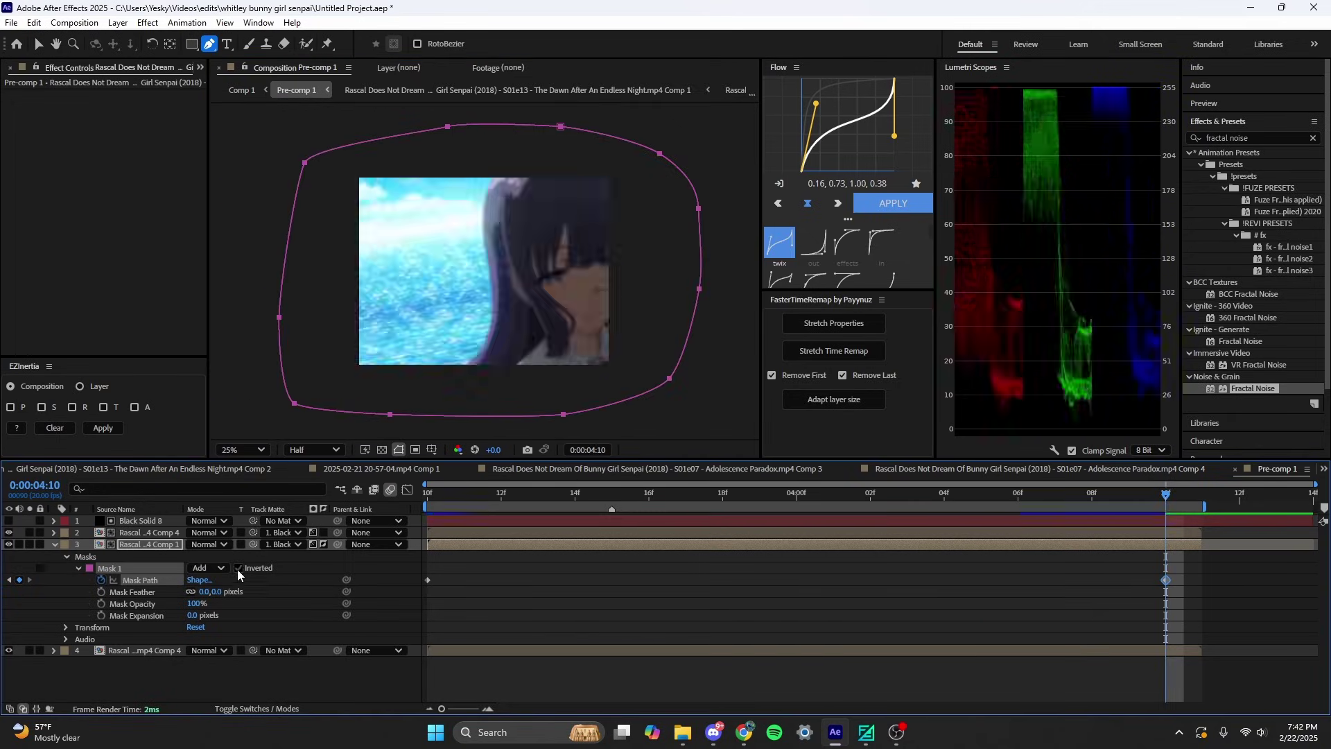
Try free-transforming the mask and deleting a lower-right point, then undo the deletion
key("v")
double_click(563, 418)
key("g")
left_click(1108, 557)
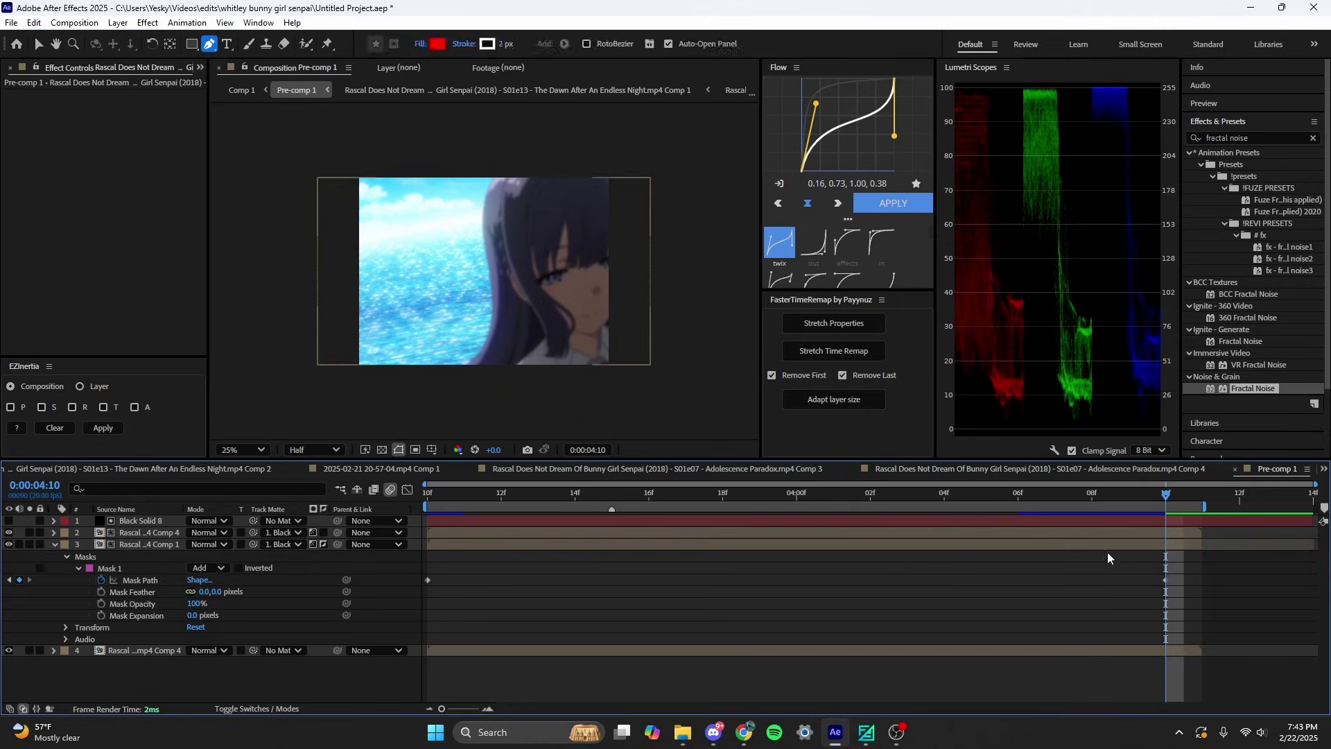
left_click(141, 579)
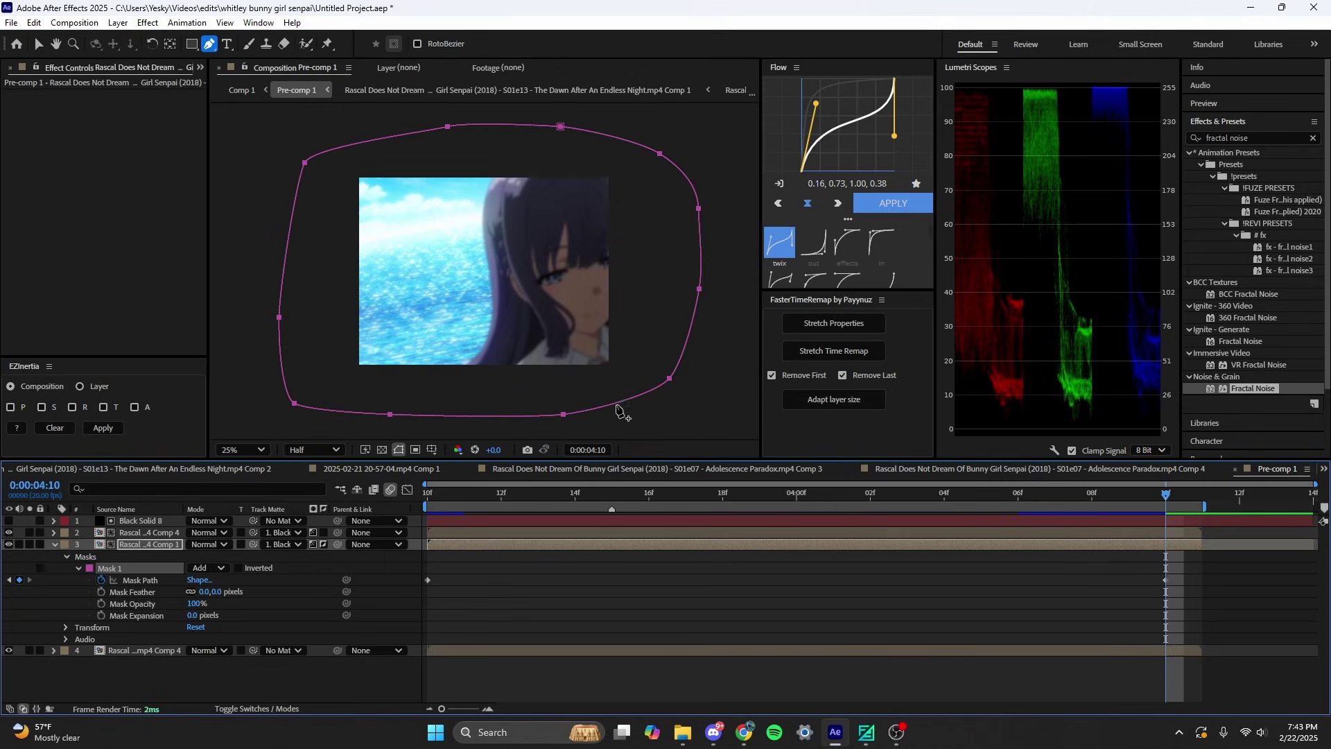
left_click(669, 380, "ctrl")
left_click(793, 431)
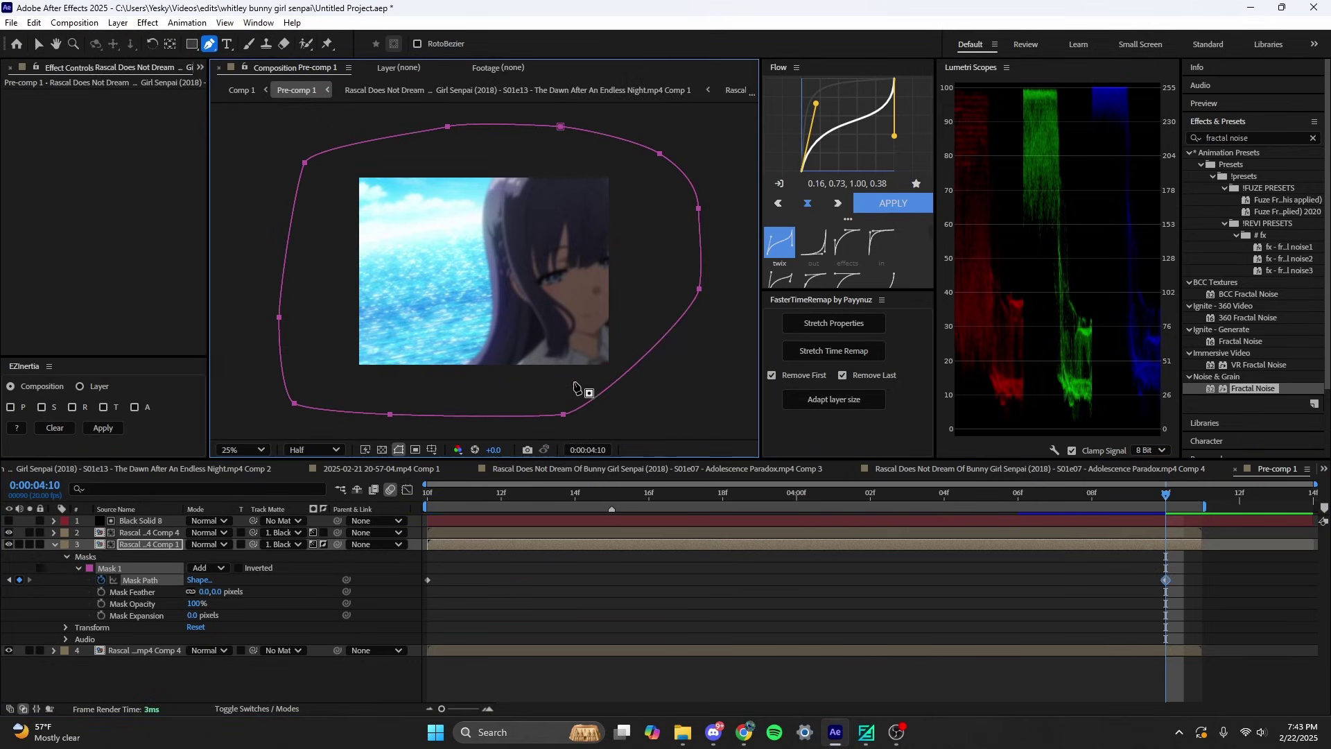
key("ctrl+z")
Free-transform the mask and move it slightly right and down
double_click(562, 417)
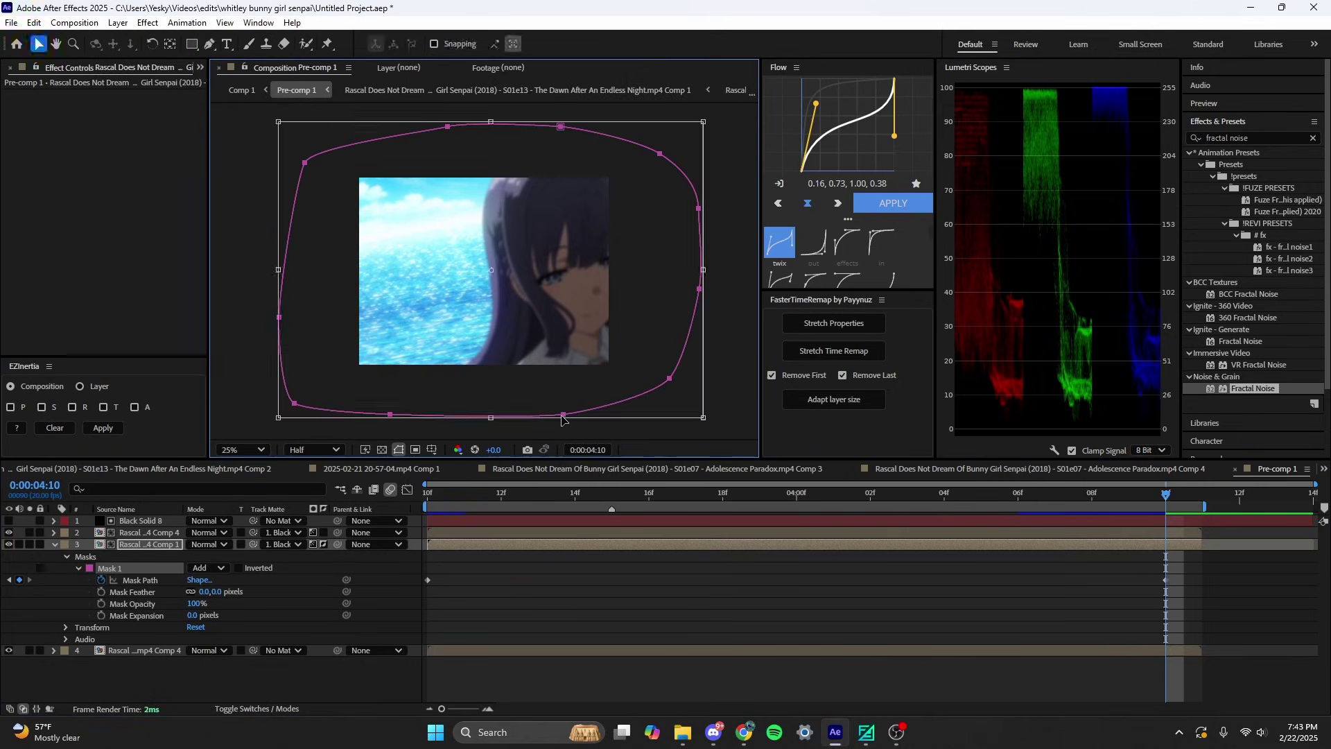
left_click(208, 43)
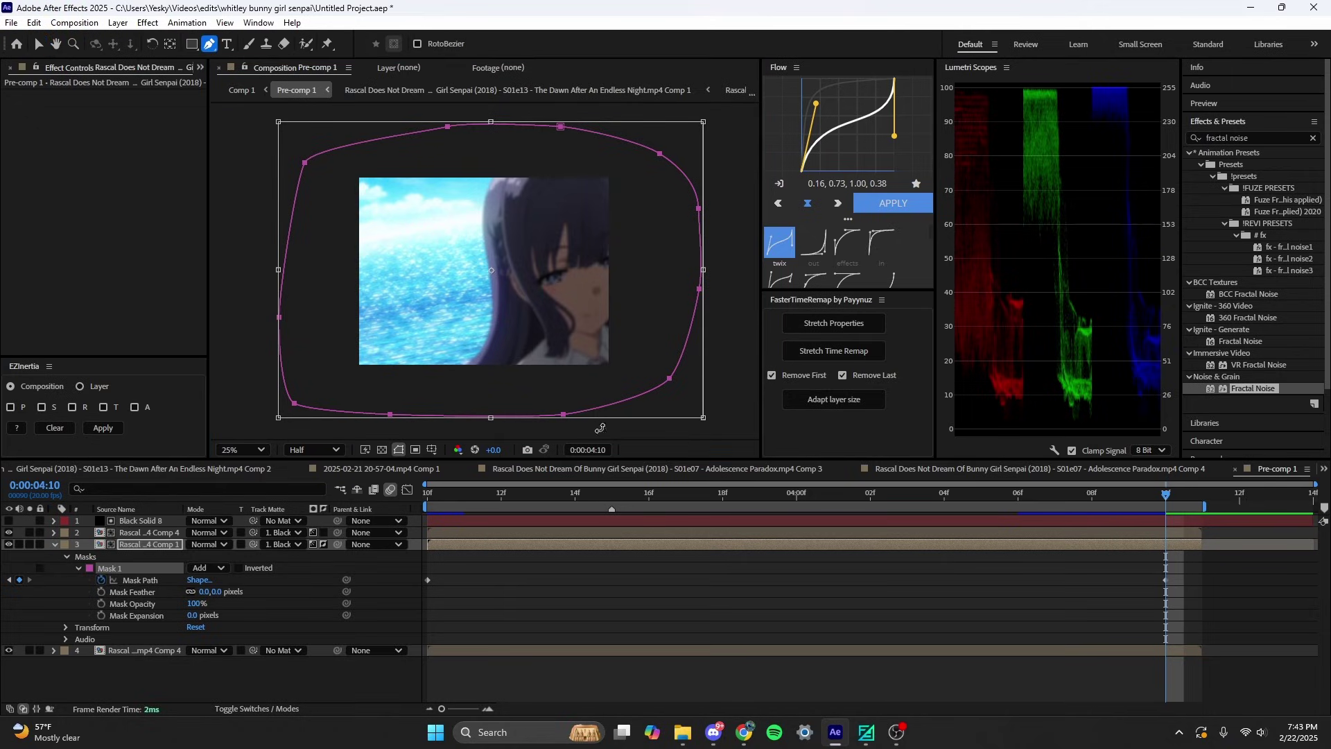
left_click(563, 417)
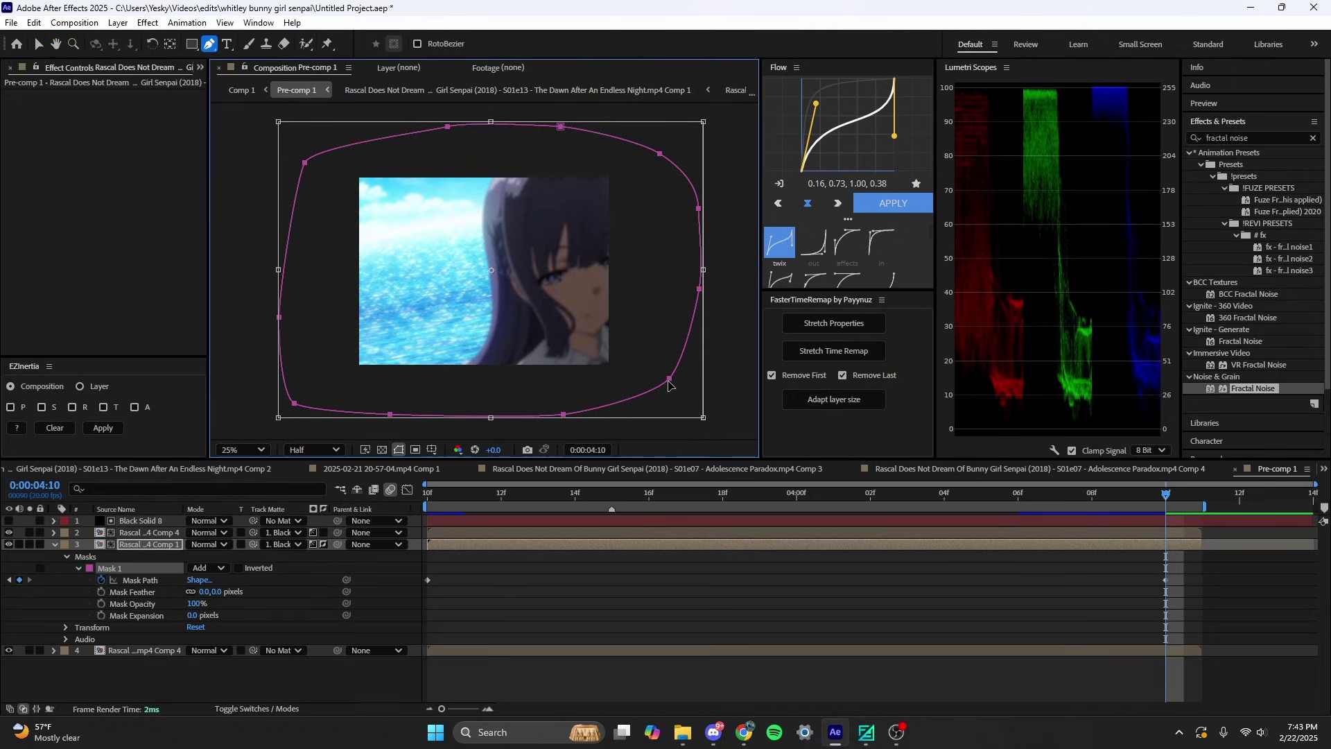
left_click(1137, 576)
left_click(114, 568)
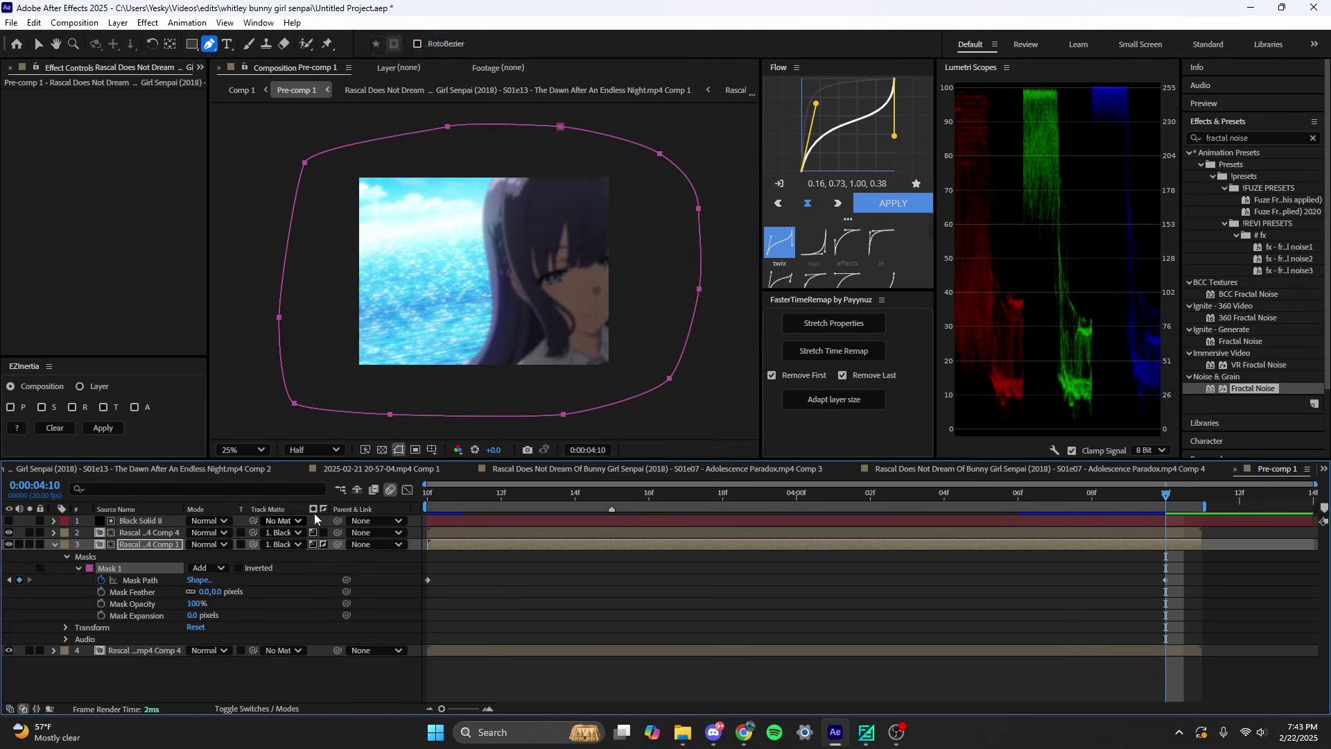
key("v")
double_click(672, 385)
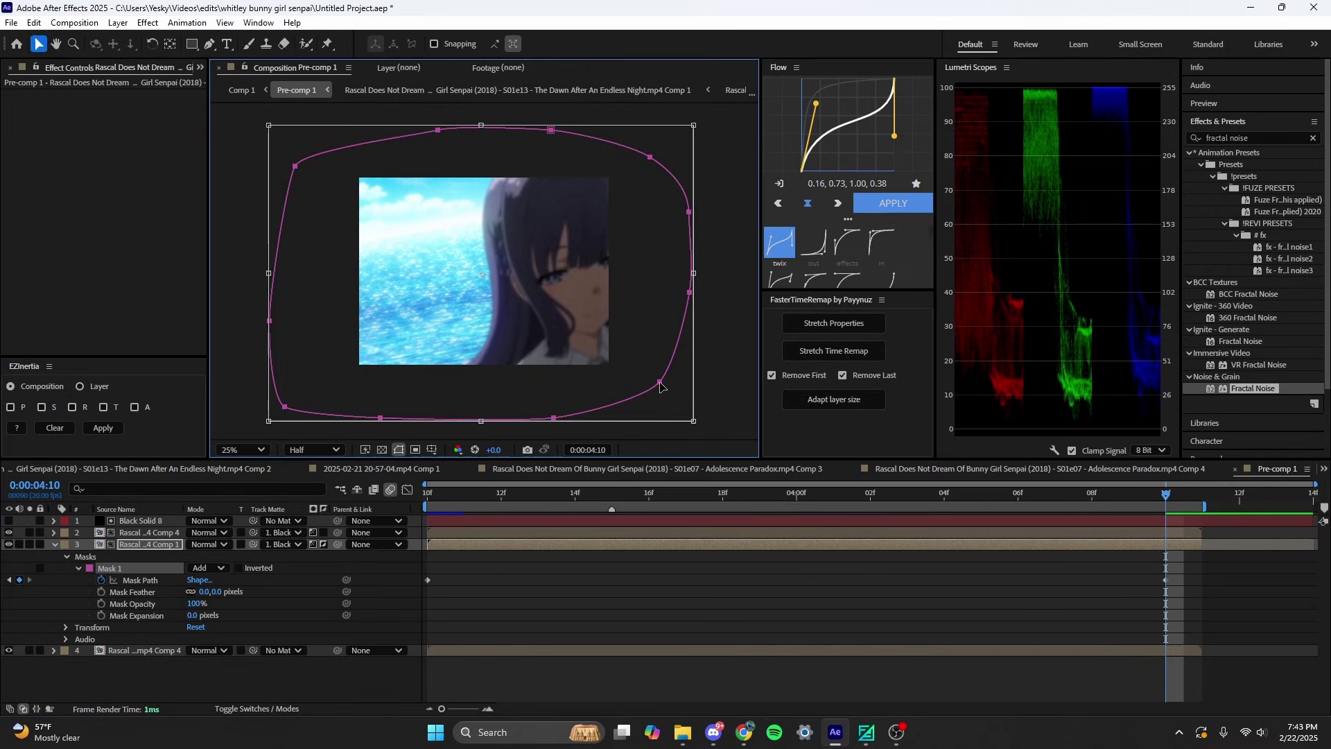
key("Escape")
left_click(660, 384)
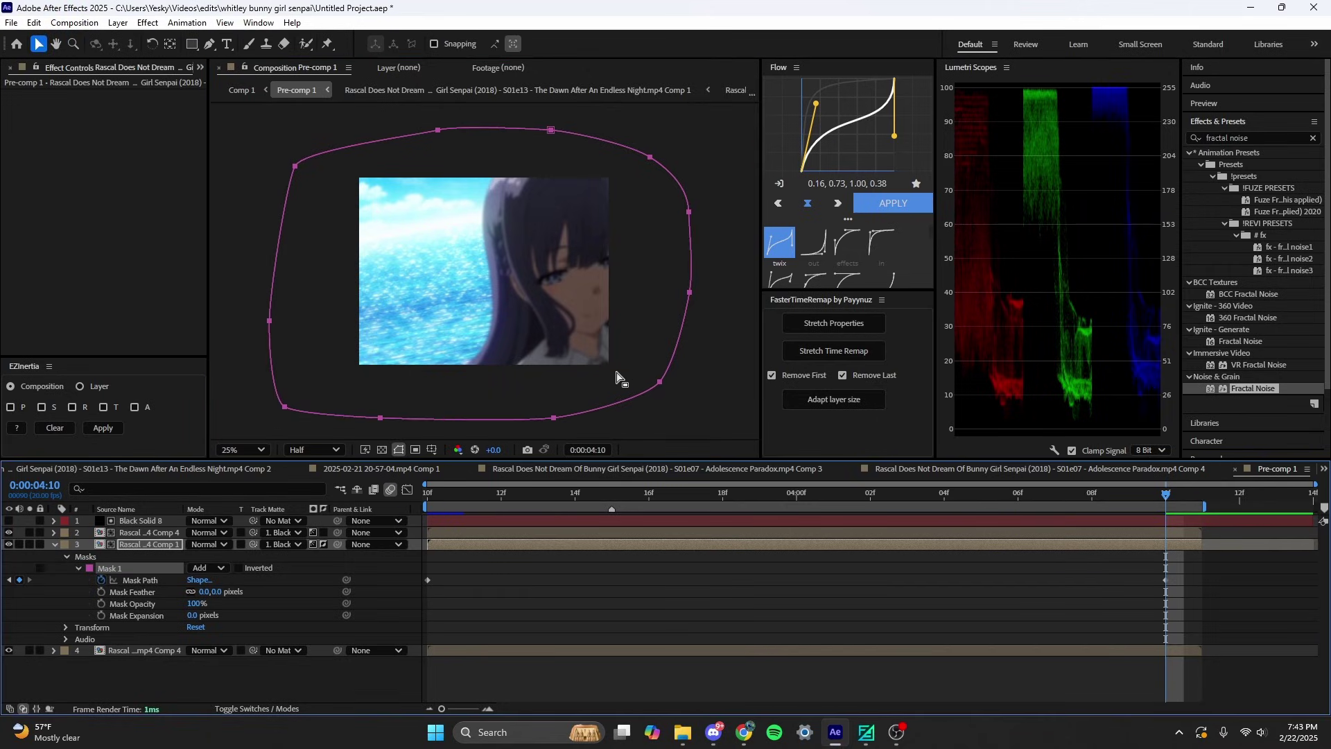
left_click_drag(658, 385, 670, 392)
right_click(671, 392)
key("Escape")
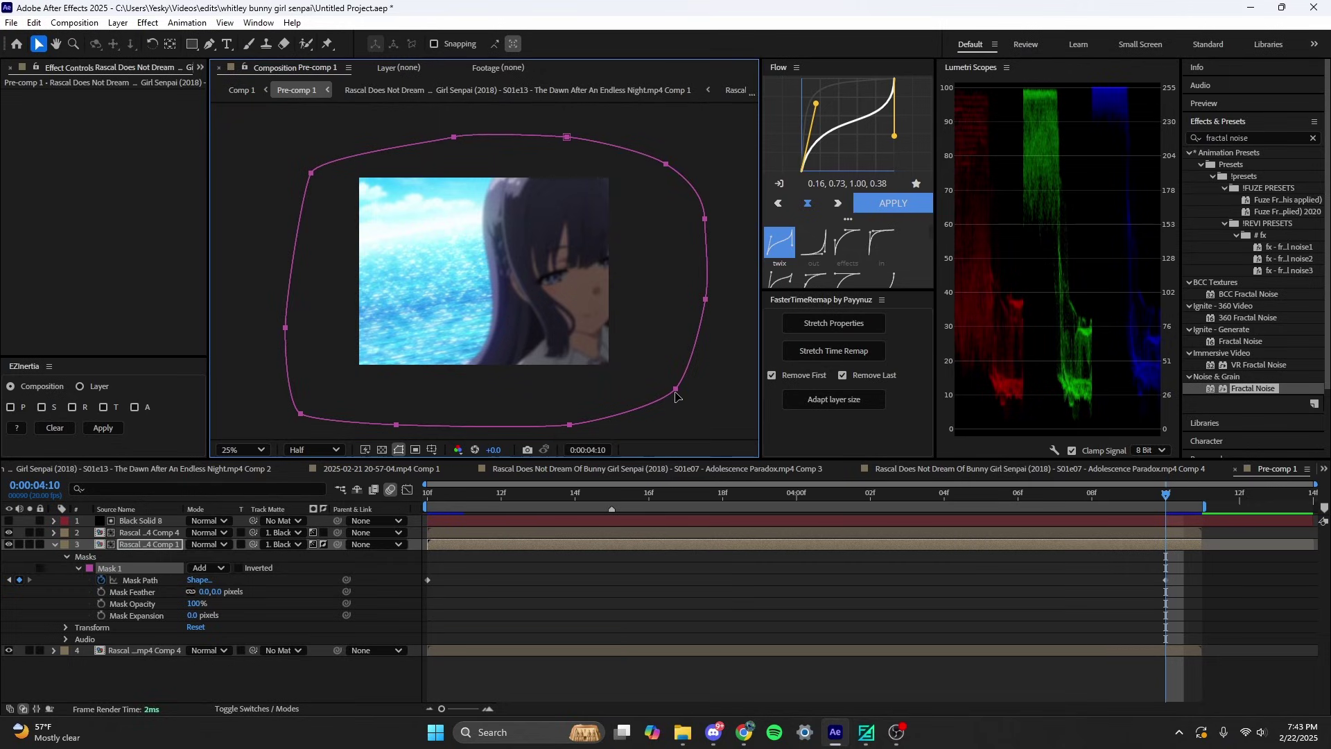
Drag the mask's right-side points onto the girl's head and face, then scrub back earlier
left_click(677, 392, "alt")
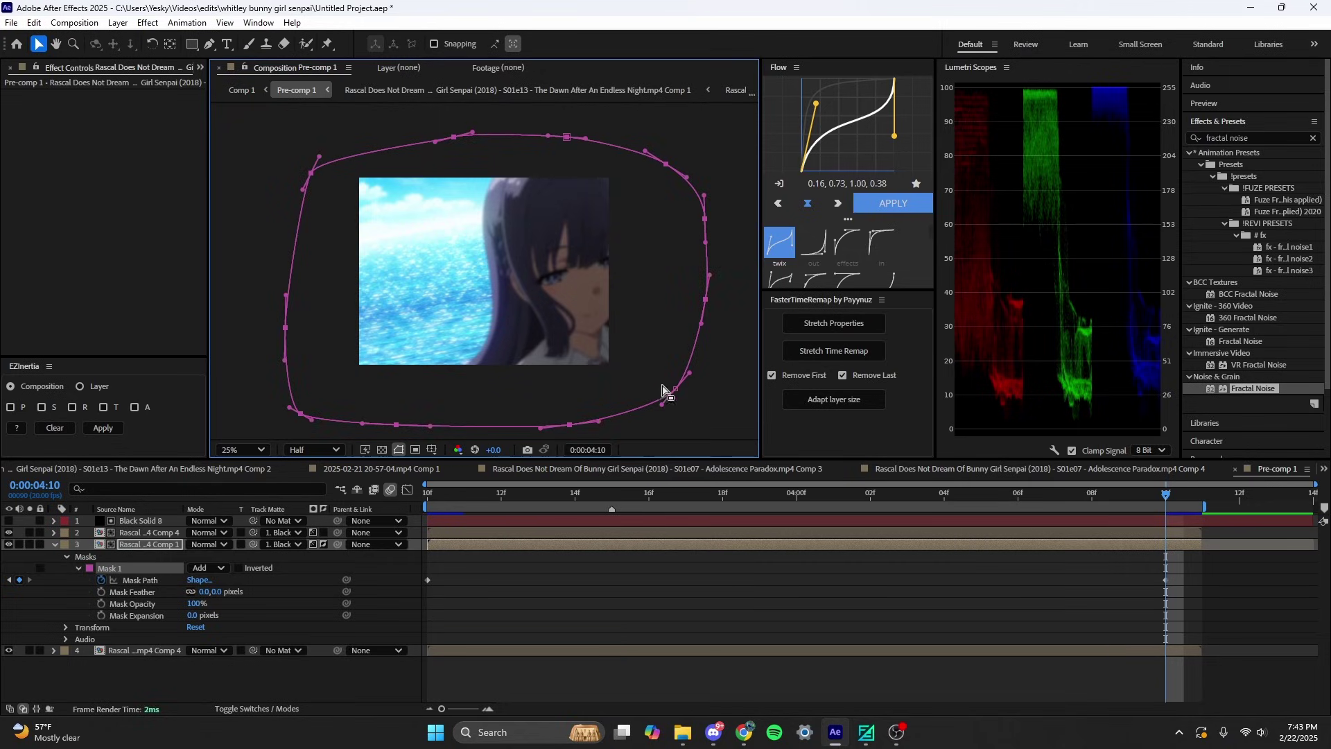
left_click_drag(678, 392, 473, 371)
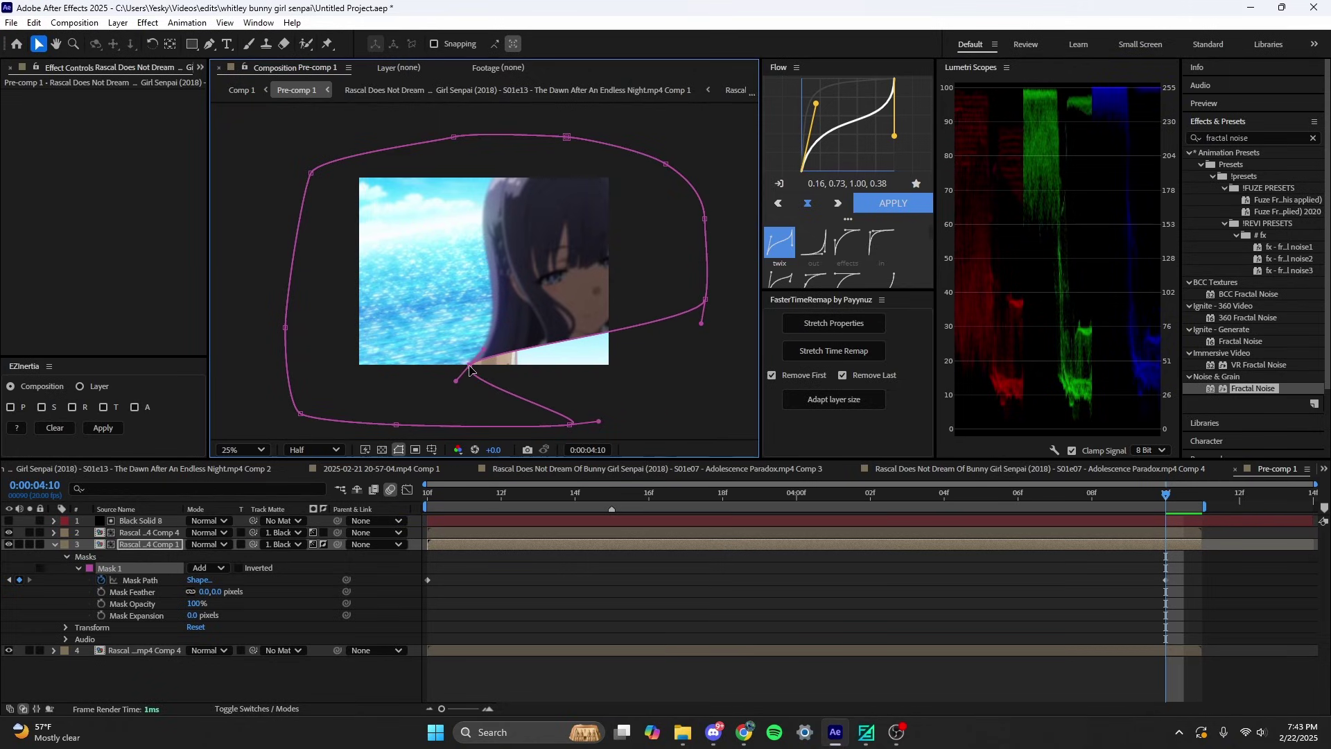
left_click_drag(570, 423, 435, 407)
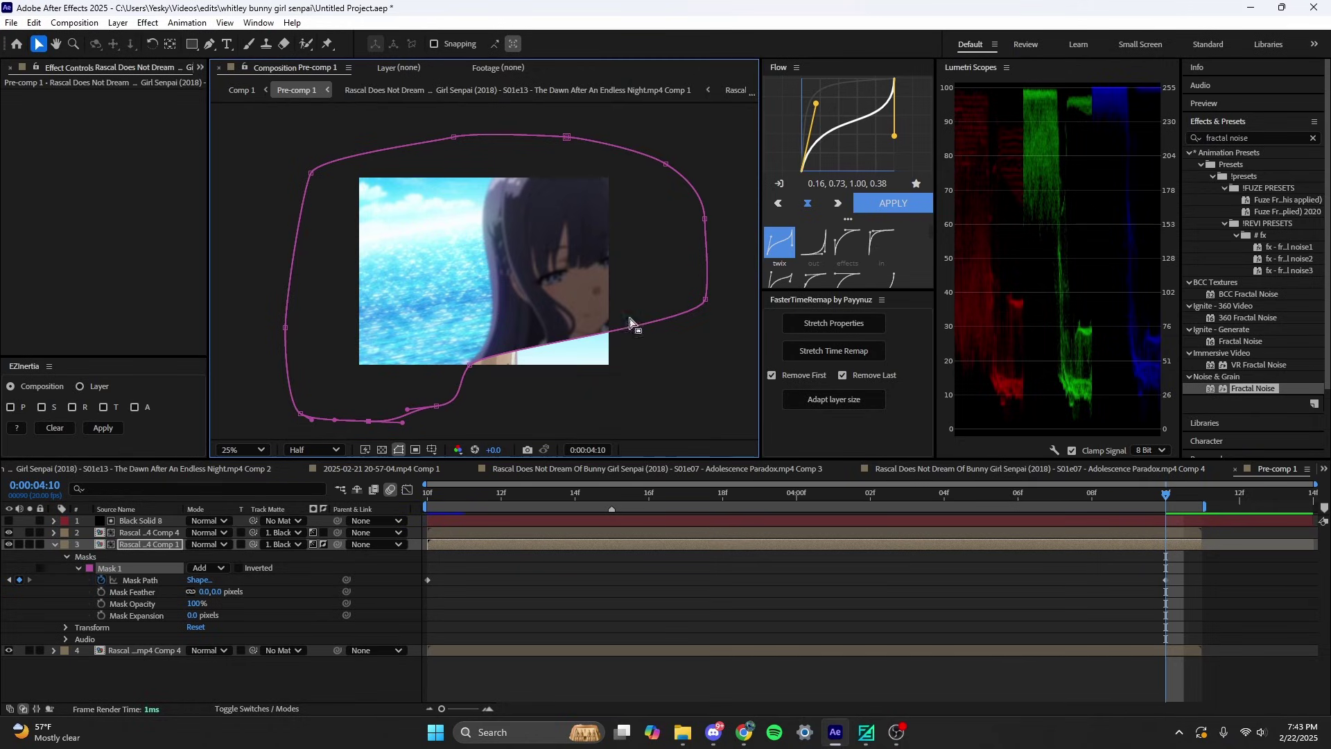
mouse_move(707, 301)
left_mouse_down()
mouse_move(554, 341)
mouse_move(493, 324)
left_mouse_up()
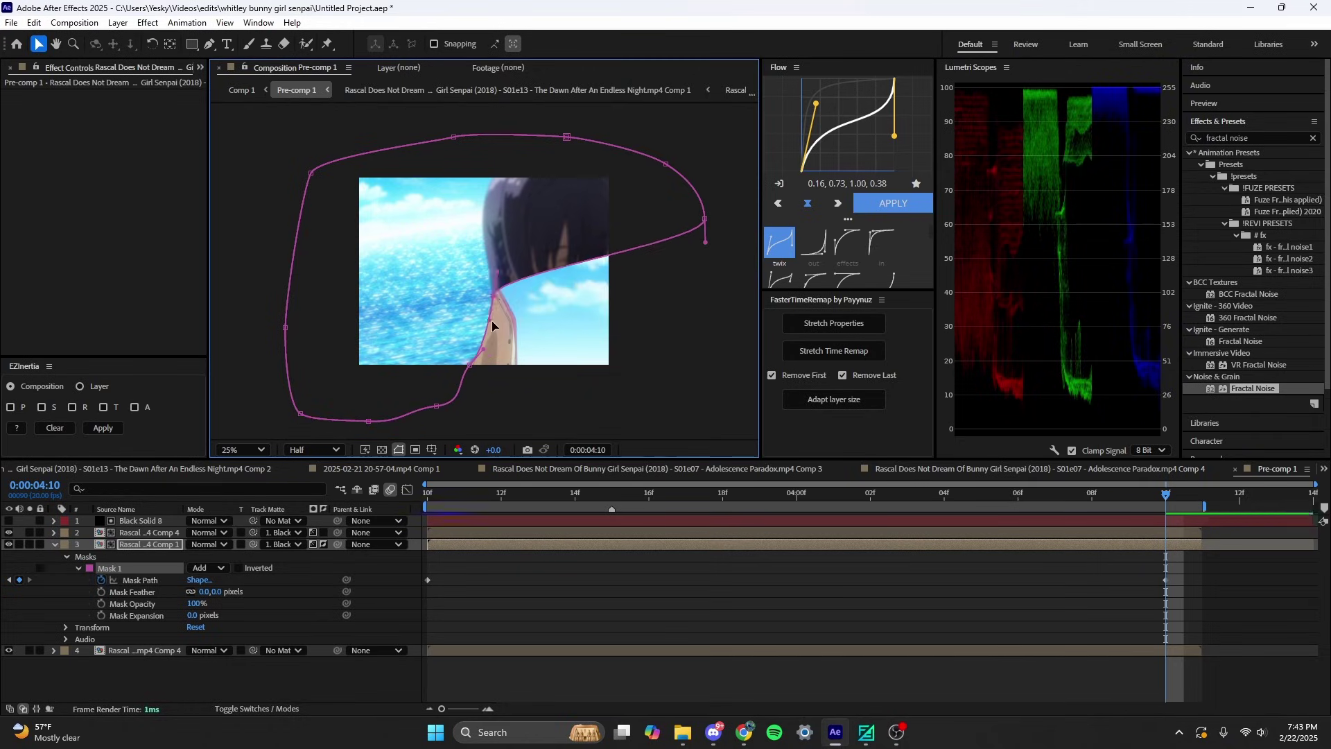
left_click_drag(706, 222, 480, 216)
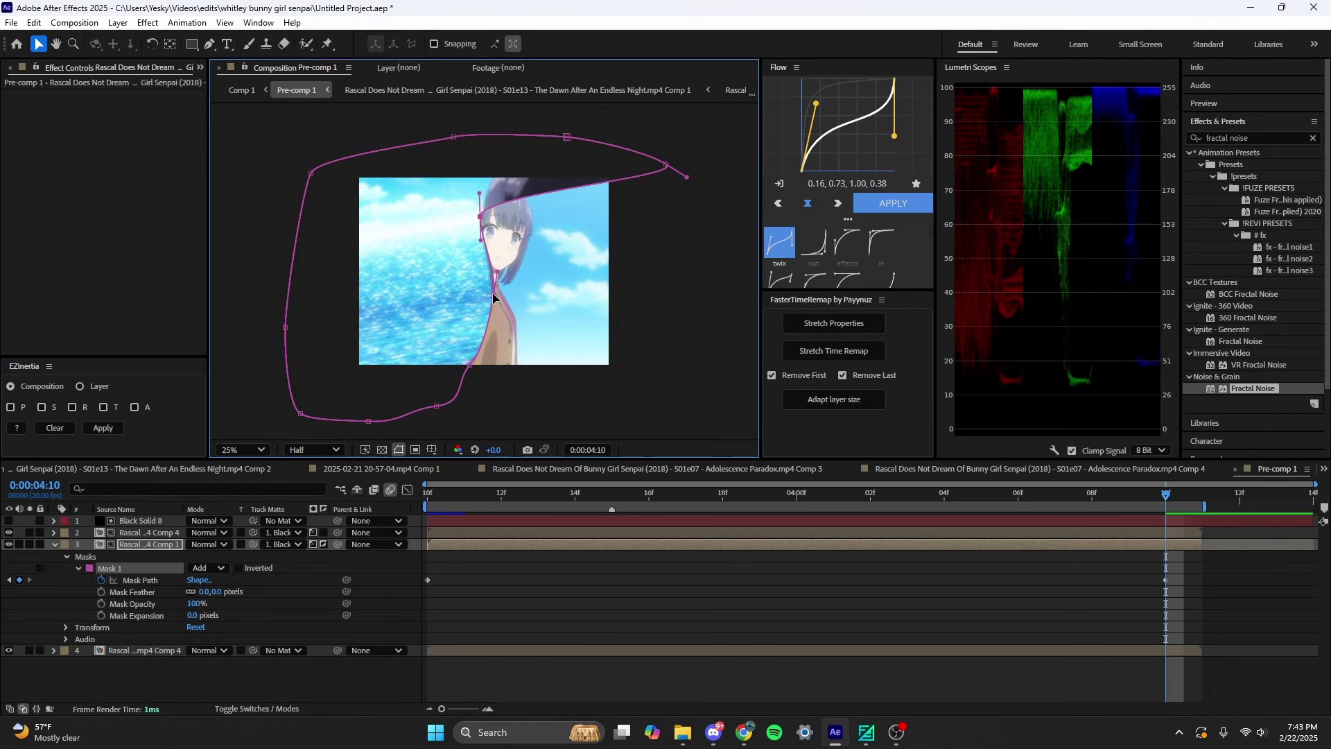
left_click_drag(664, 166, 495, 172)
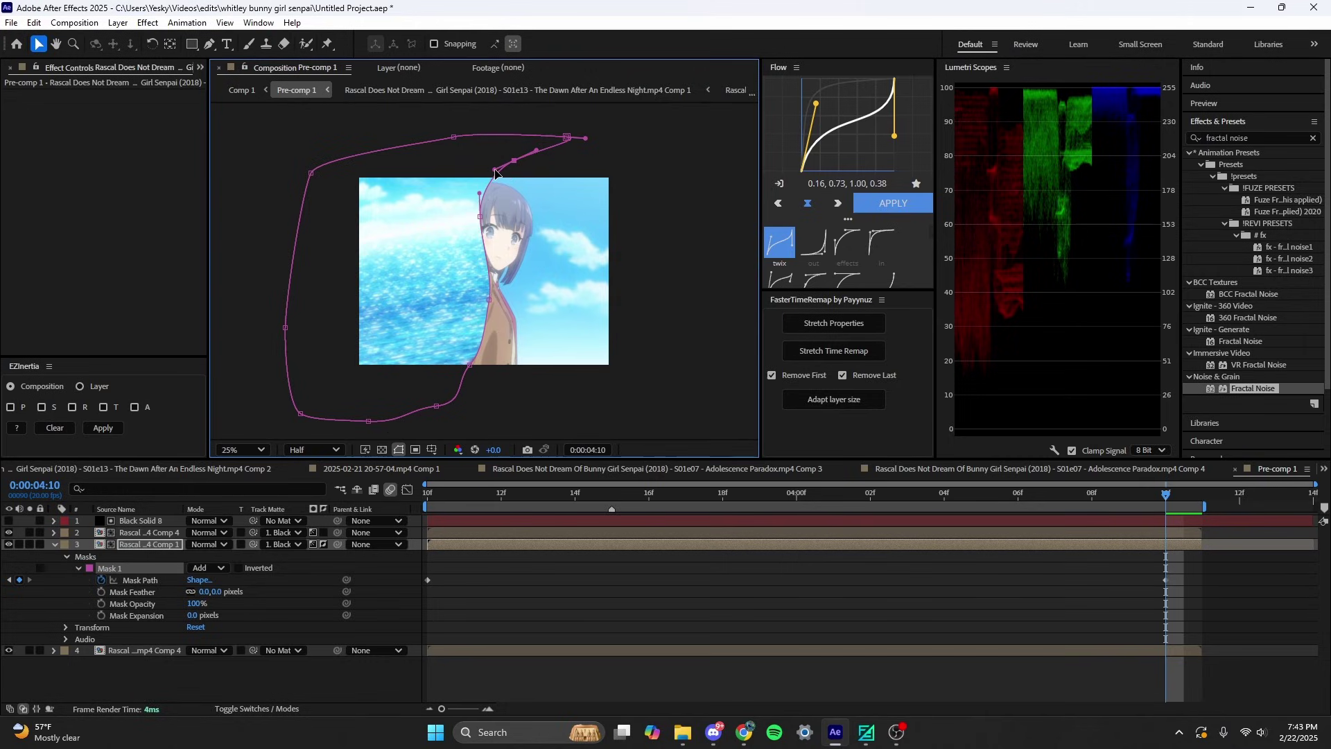
mouse_move(1163, 493)
left_mouse_down()
mouse_move(797, 492)
mouse_move(1165, 493)
left_mouse_up()
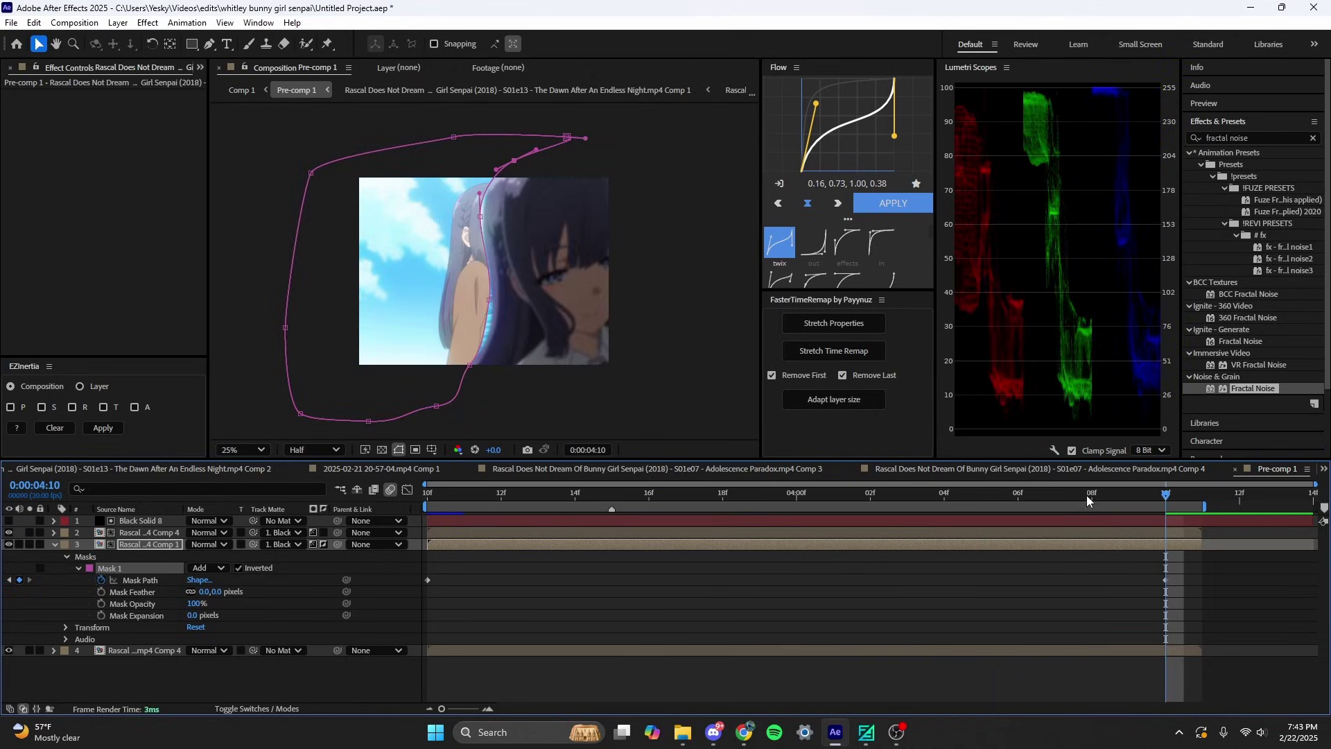
mouse_move(1165, 493)
left_mouse_down()
mouse_move(428, 493)
mouse_move(1026, 493)
mouse_move(944, 493)
left_mouse_up()
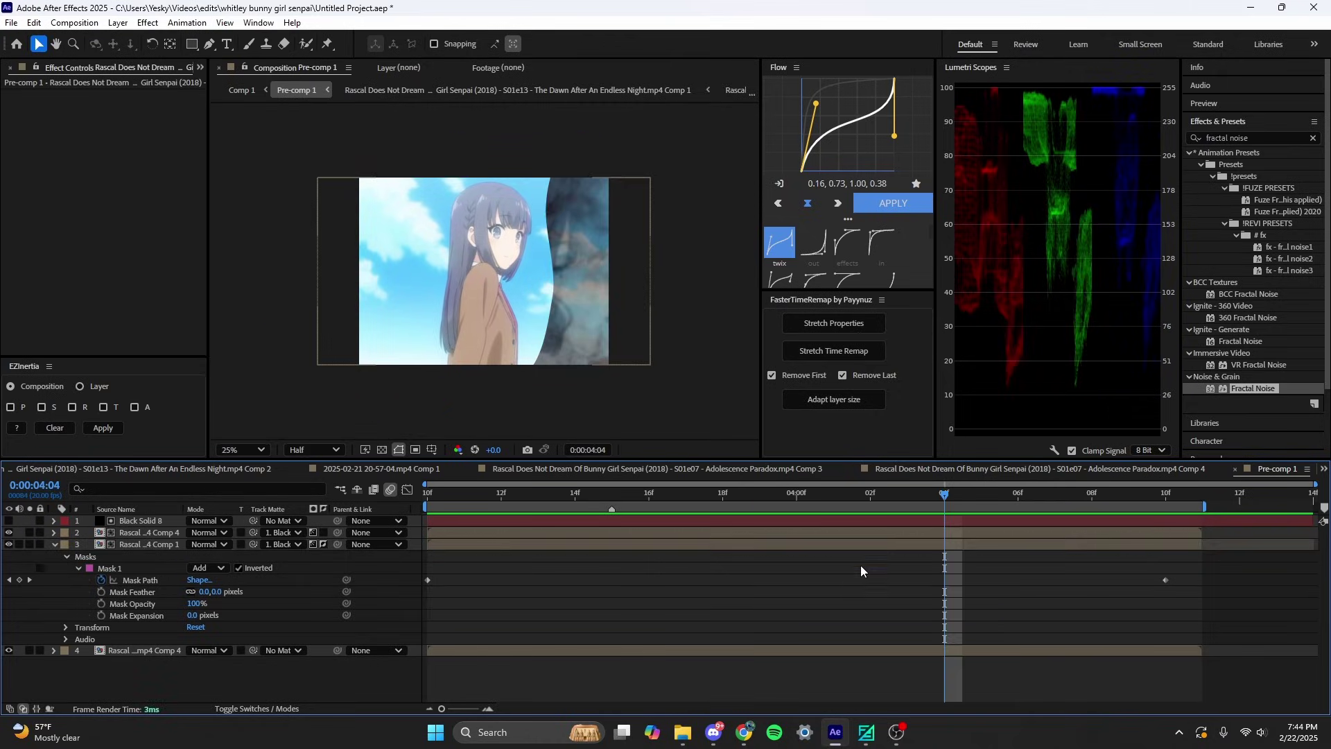
Set Mask Feather to 174 px at 0:00:04:03 and replay the transition
key("space")
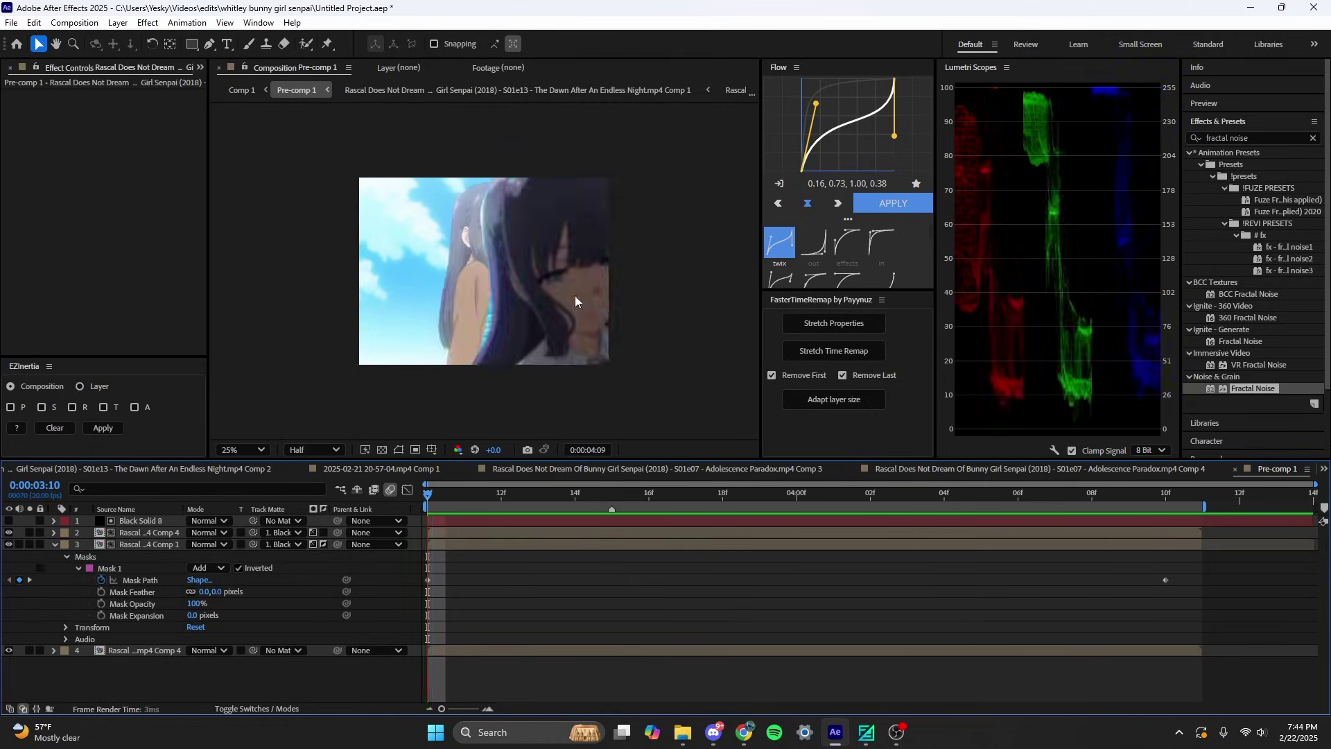
key("space")
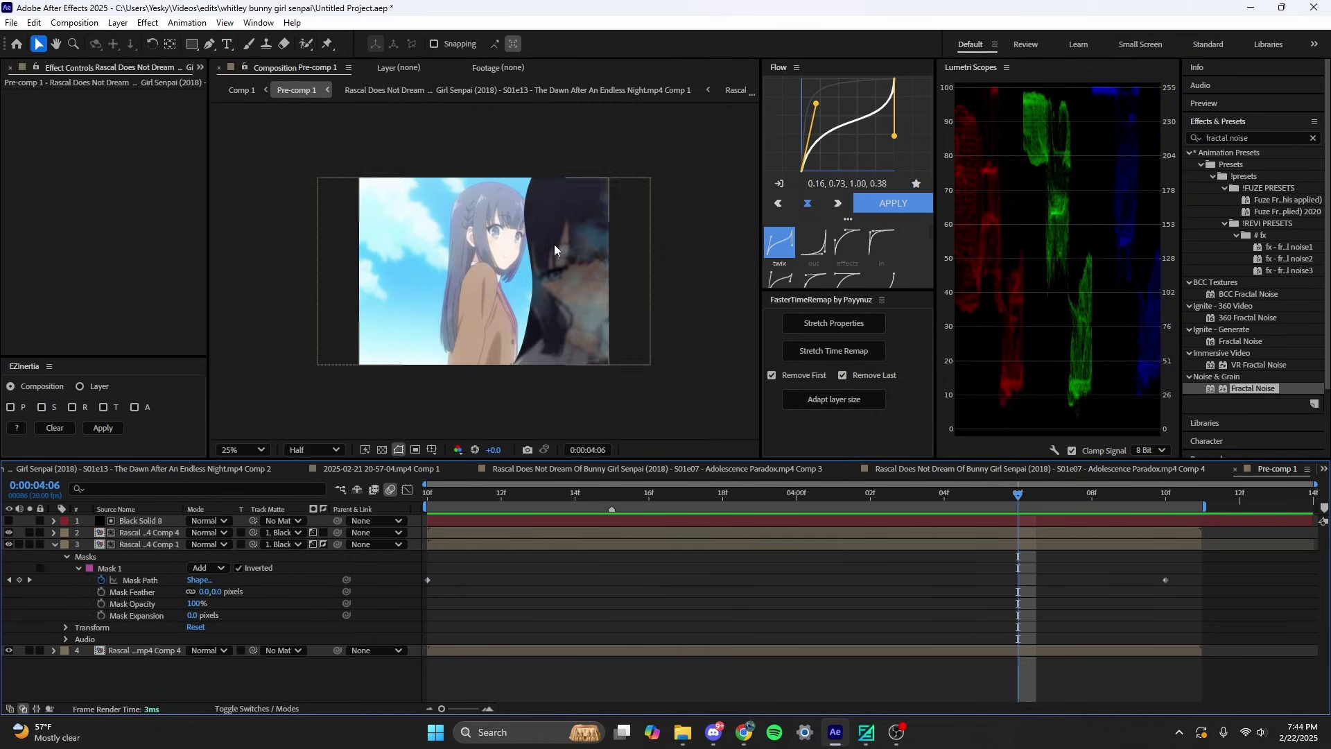
left_click_drag(728, 493, 907, 493)
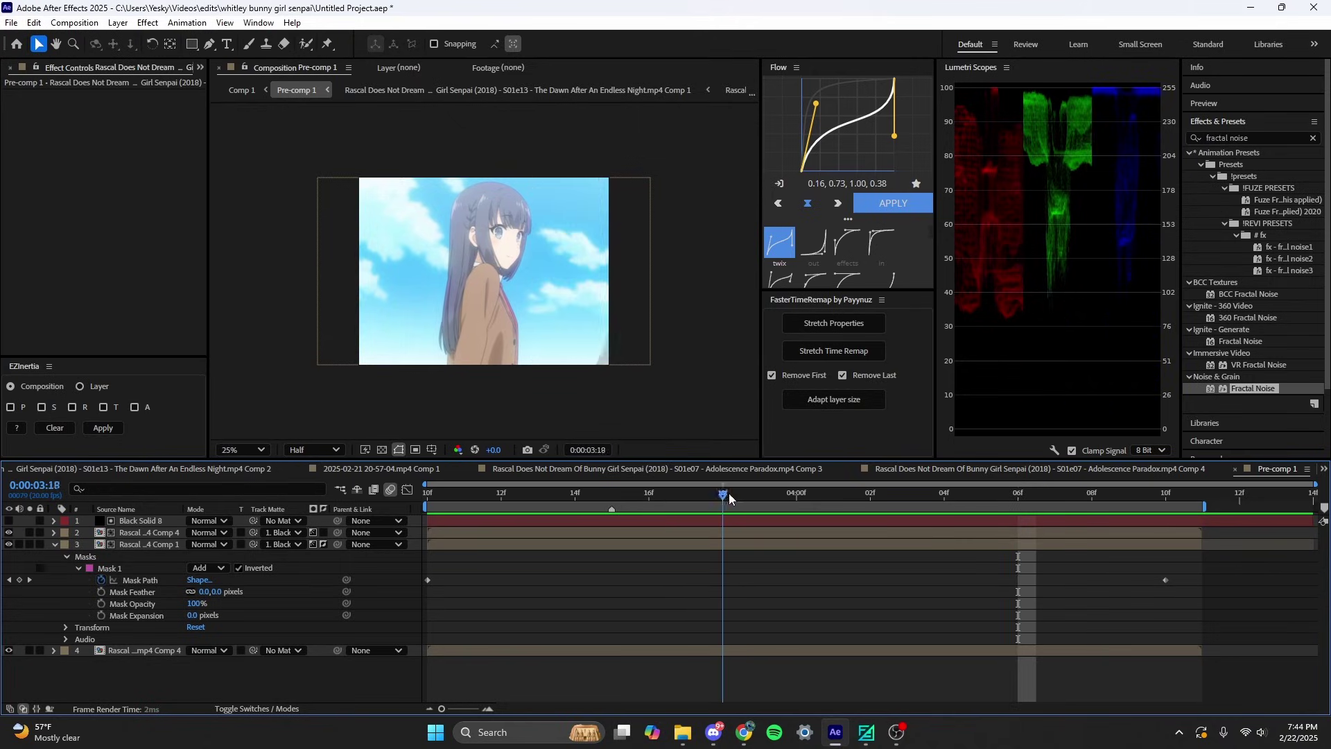
left_click_drag(203, 591, 580, 604)
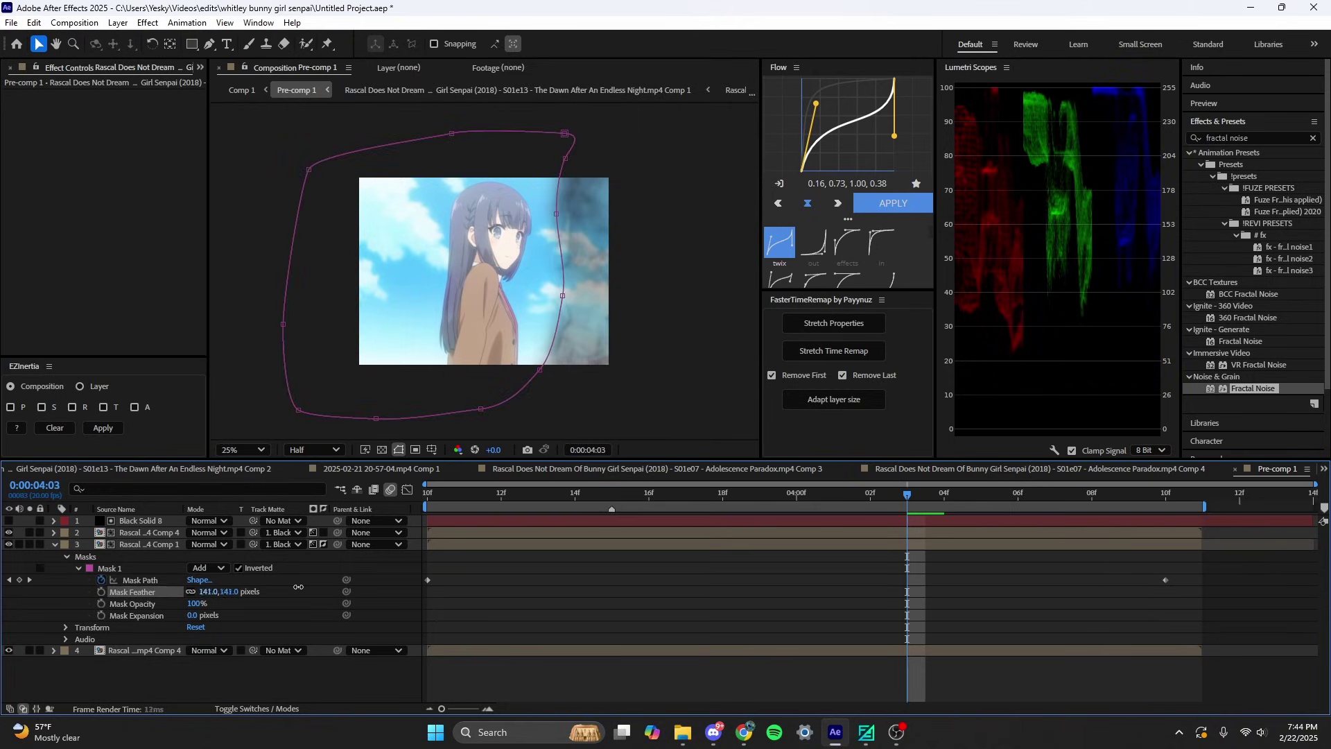
left_click(465, 493)
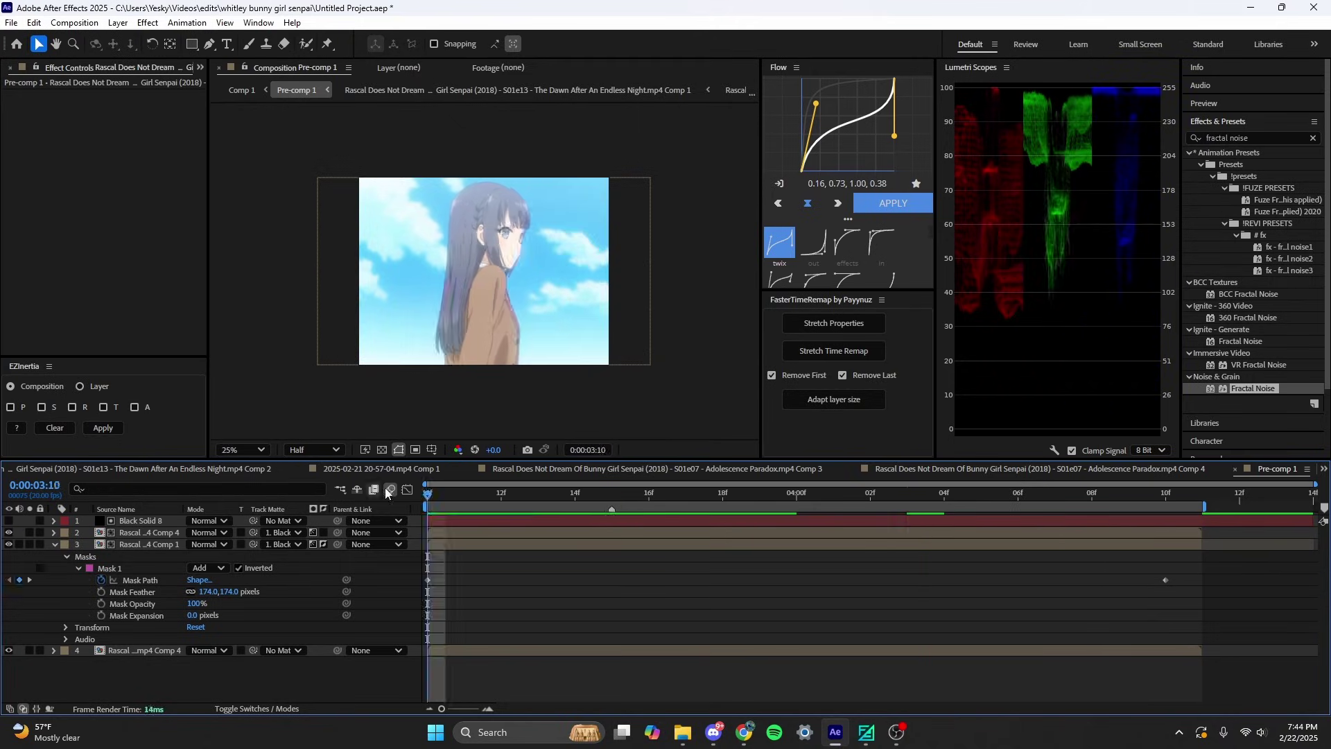
key("space")
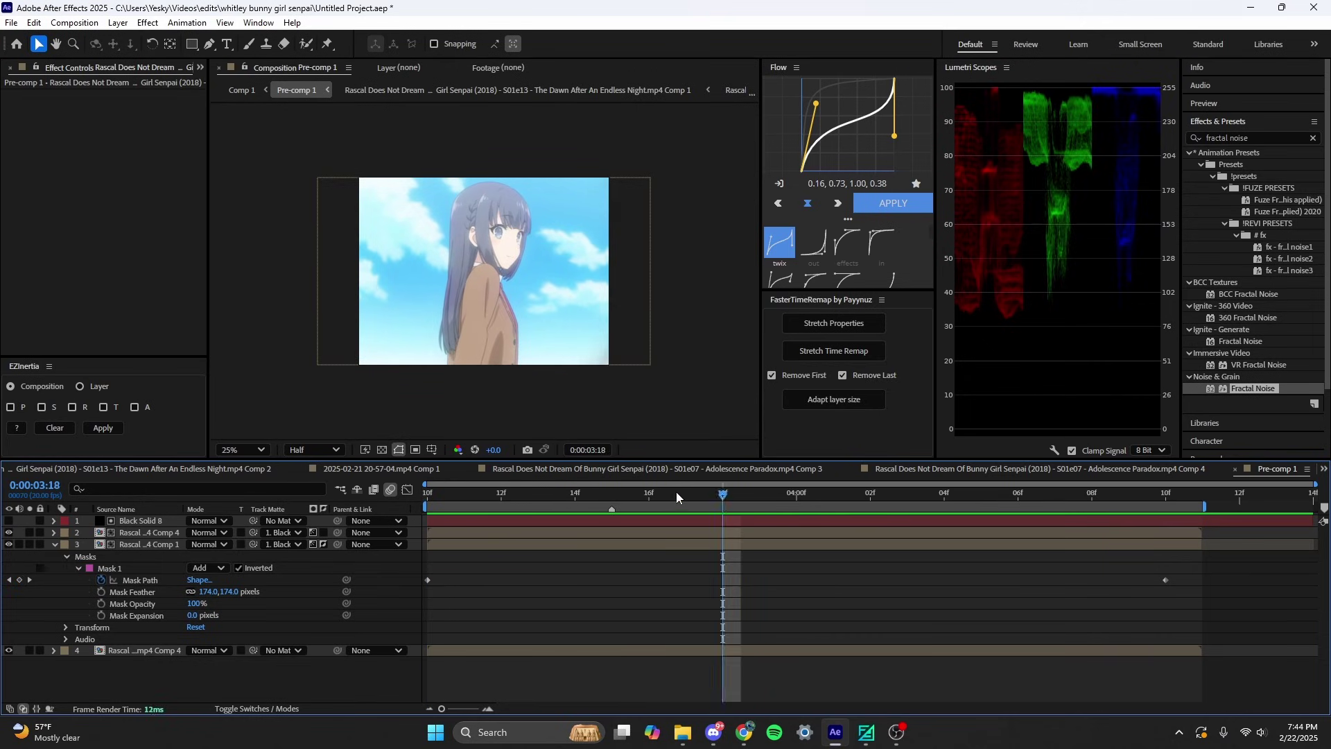